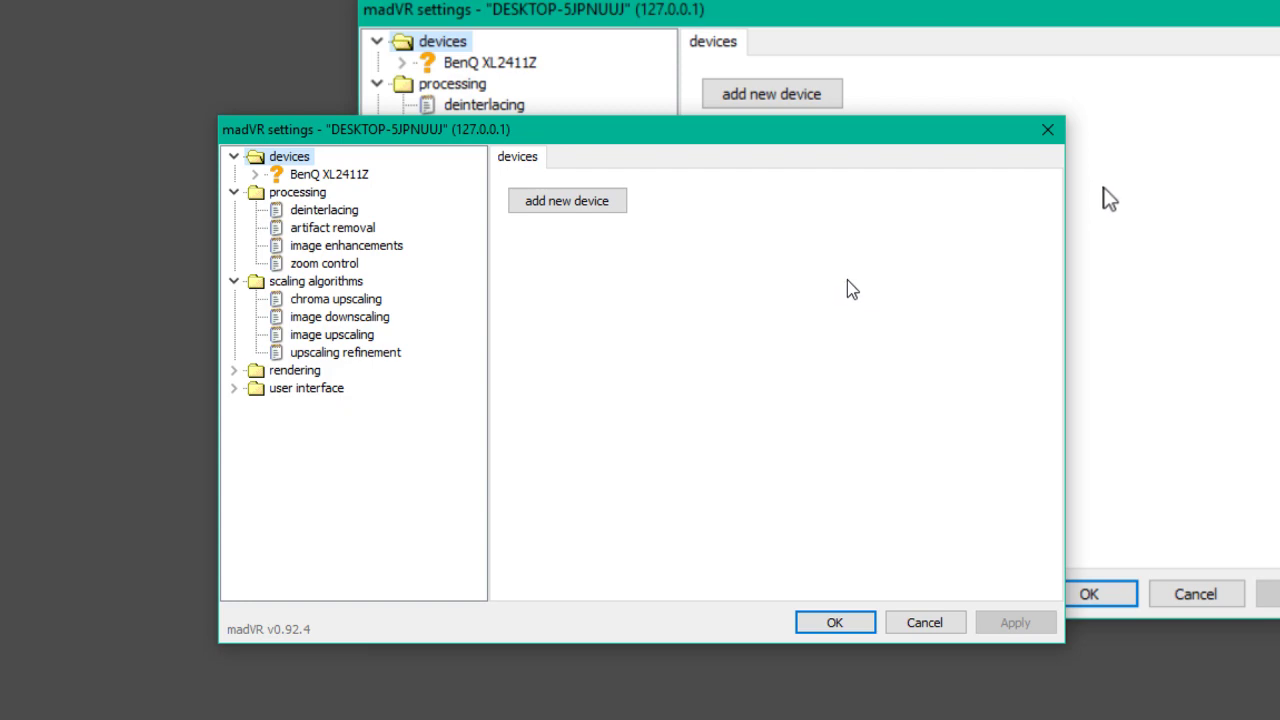
Step: Set the BenQ XL2411Z's device type to Digital Monitor / TV and apply the change
left_click(256, 174)
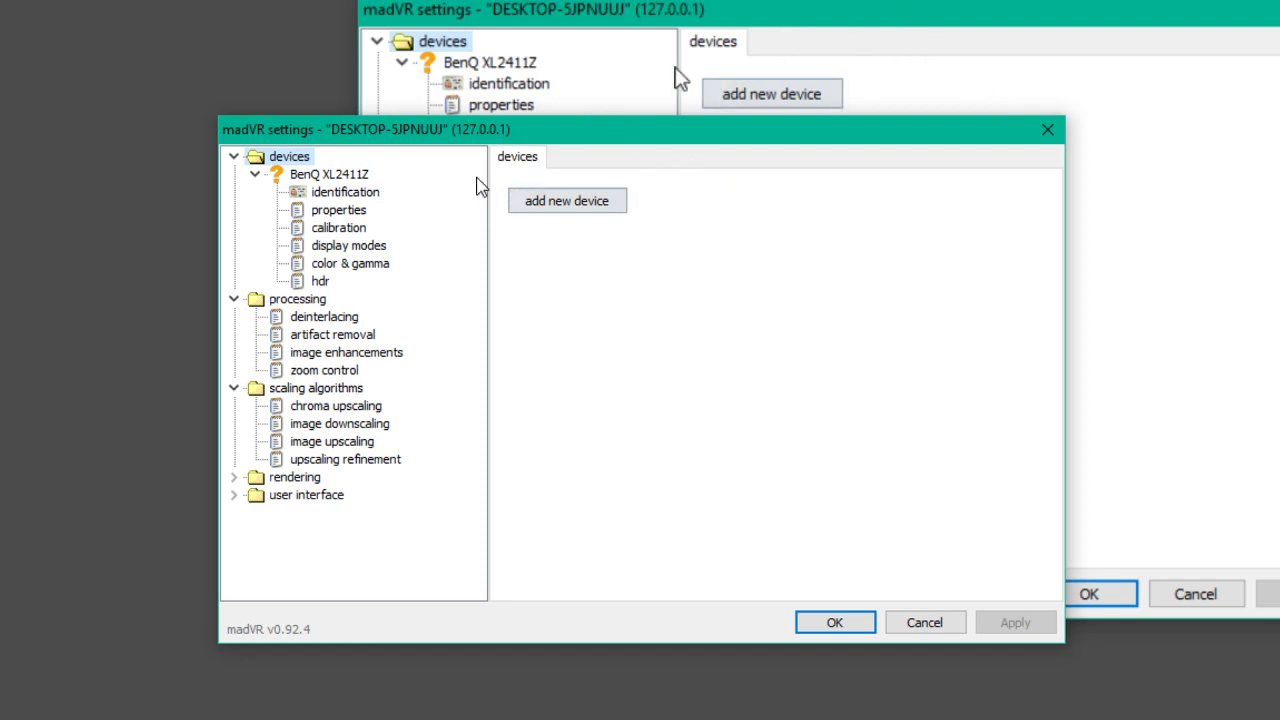
left_click(340, 175)
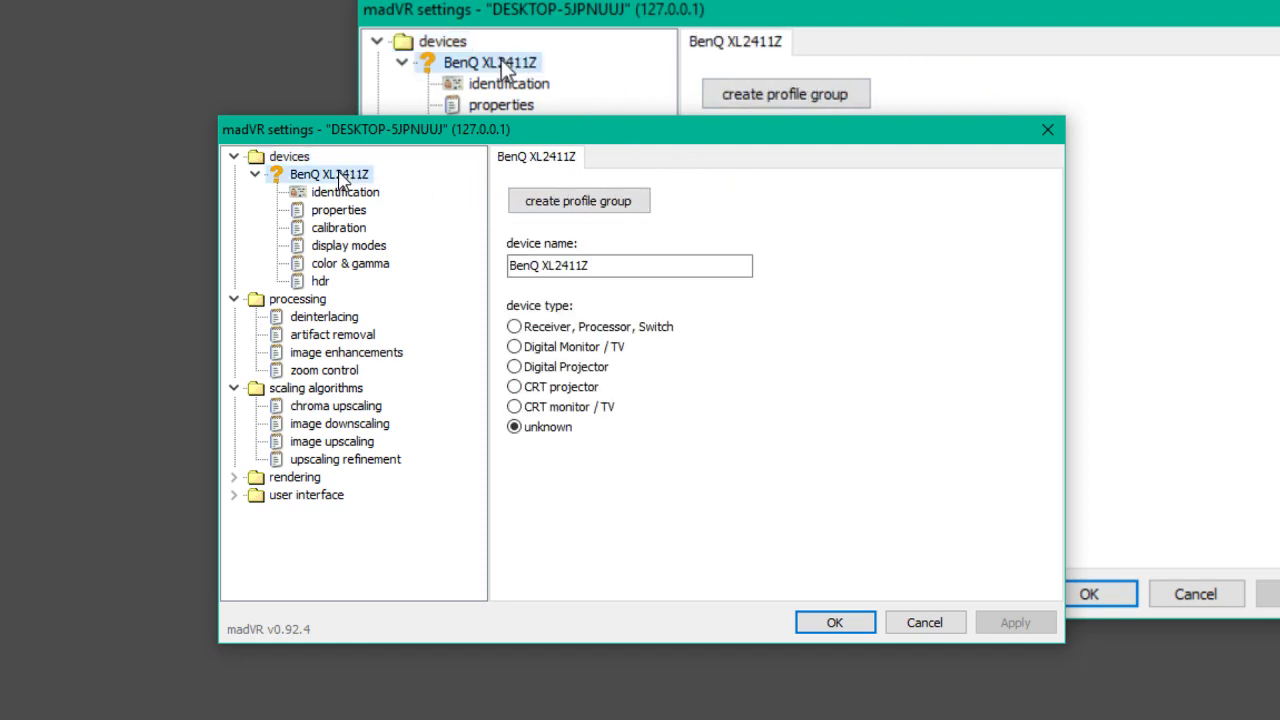
left_click(585, 350)
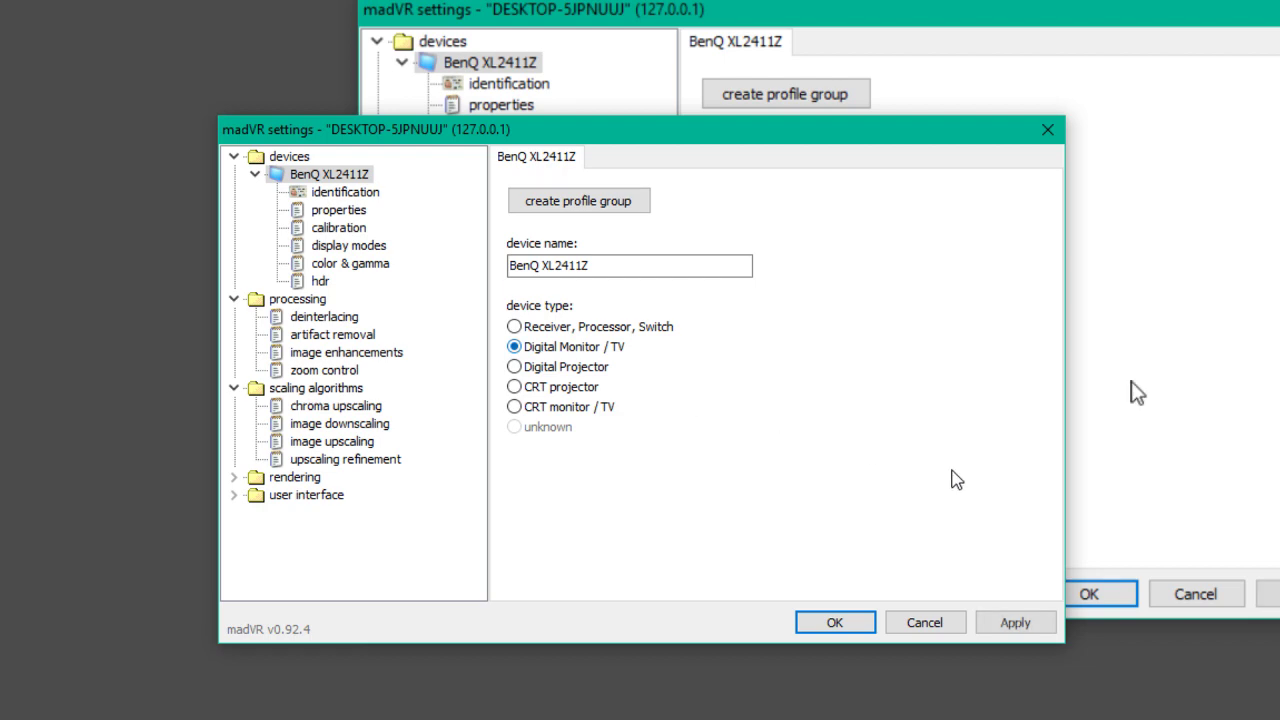
left_click(1050, 620)
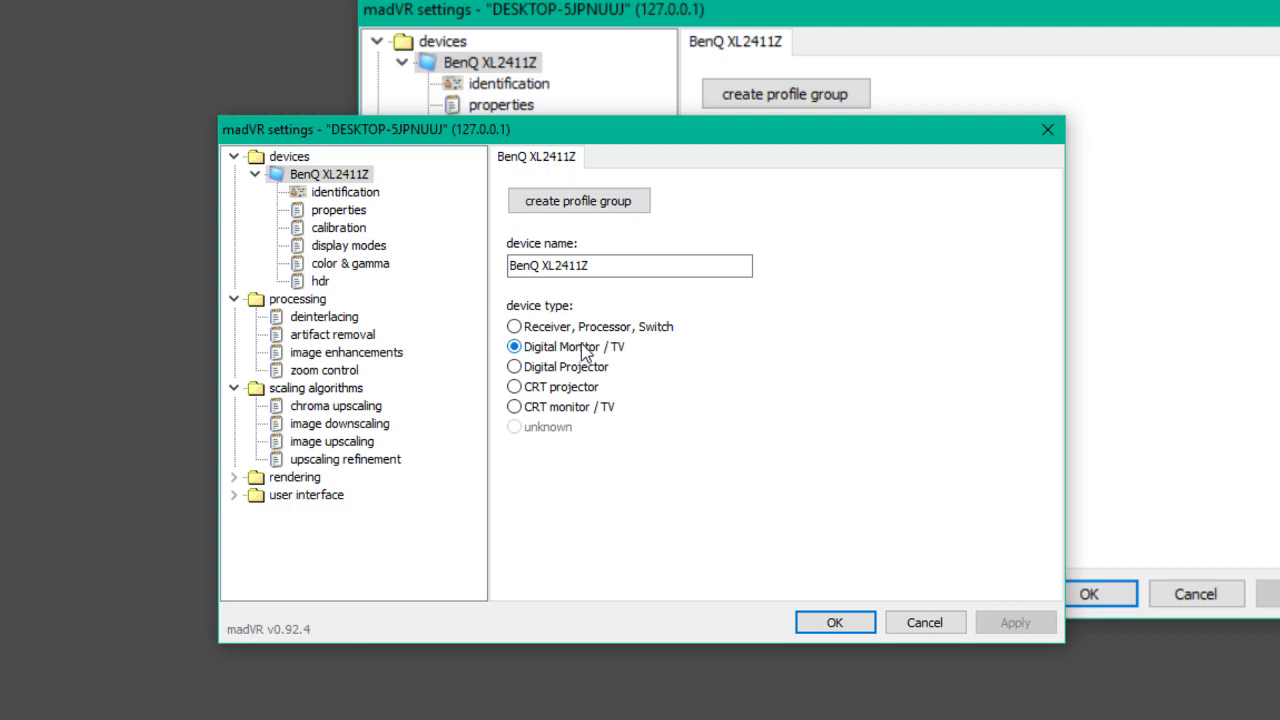
Step: Review the monitor's properties, including the native display bitdepth choices, and its calibration, display modes and color & gamma settings
left_click(343, 192)
left_click(345, 211)
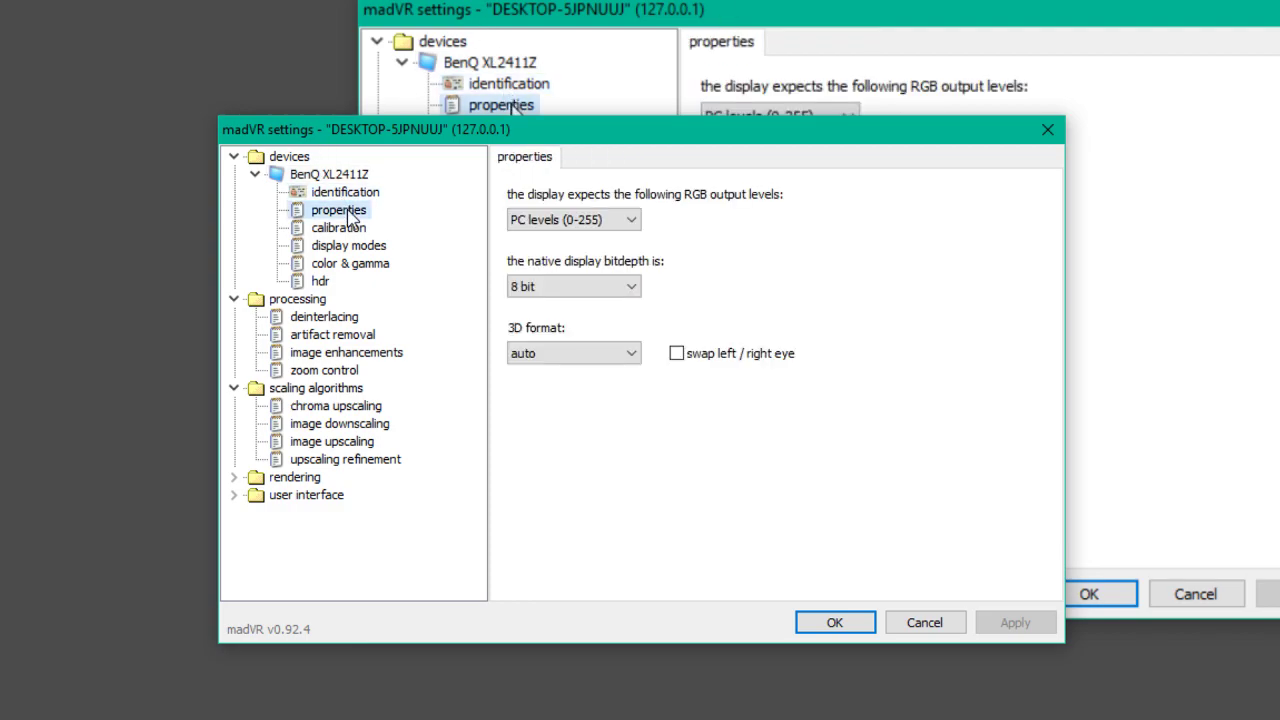
left_click(571, 287)
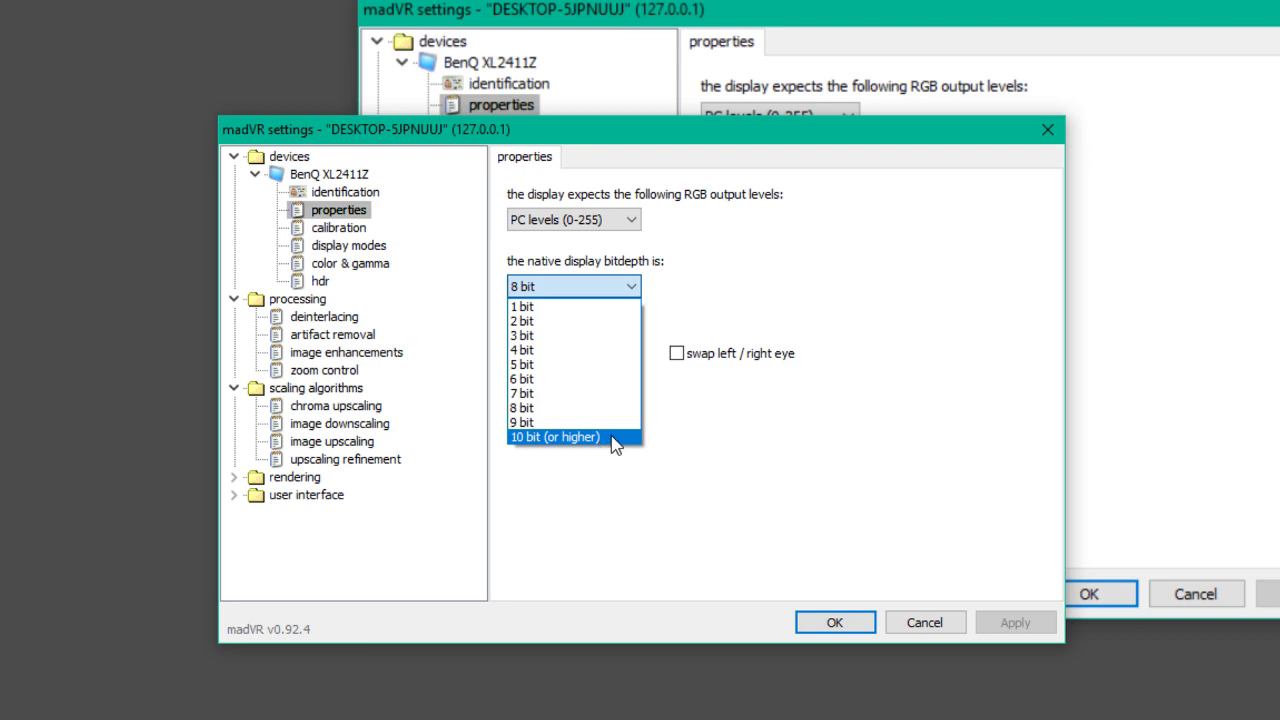
left_click(717, 204)
left_click(555, 283)
left_click(685, 362)
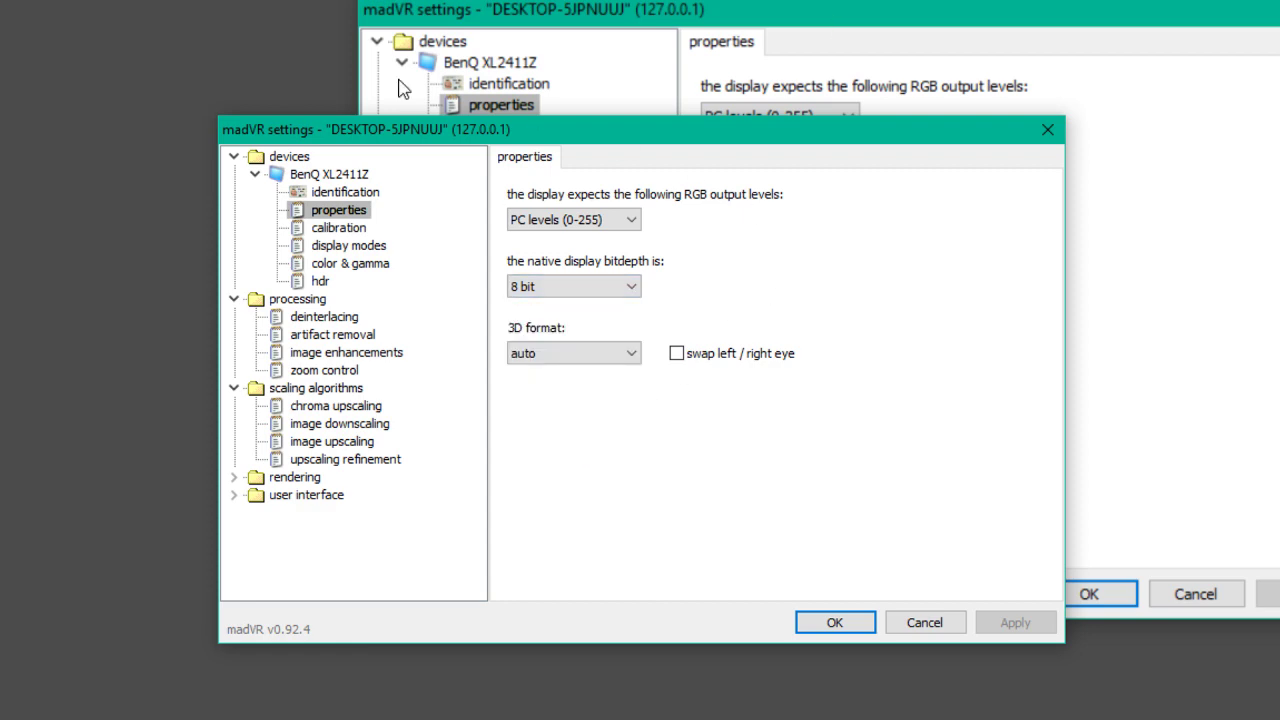
left_click(340, 230)
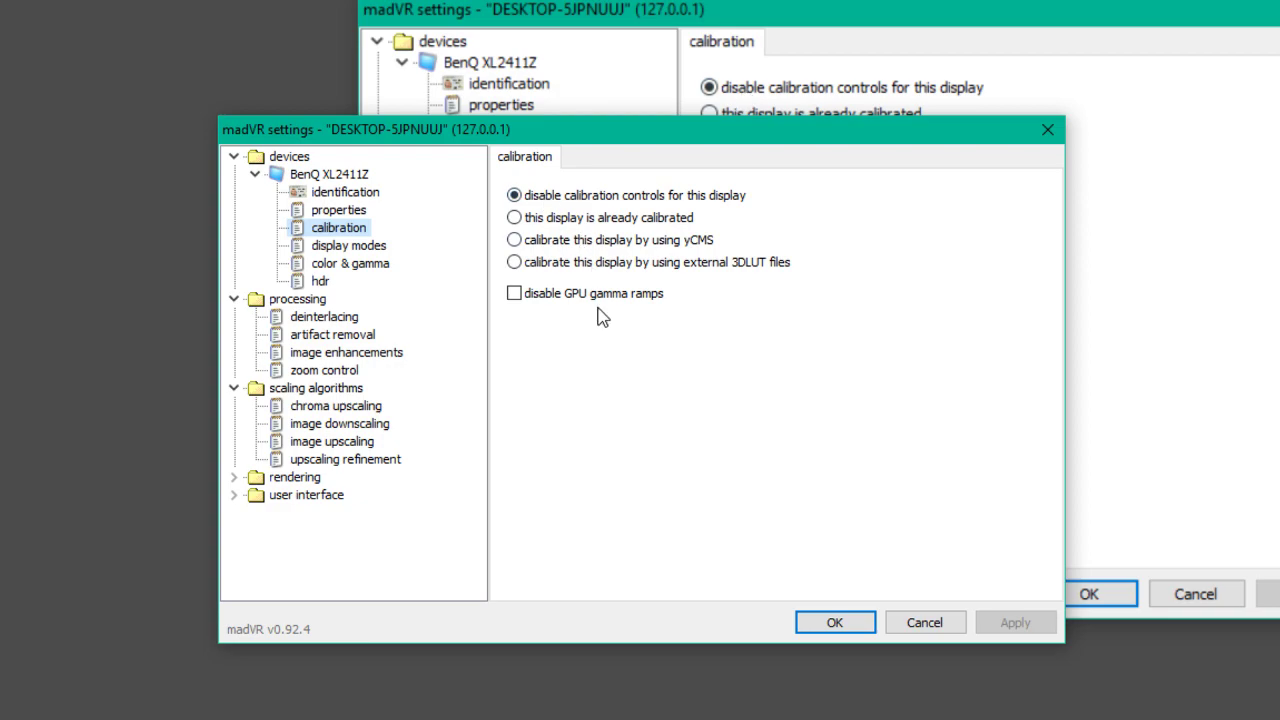
left_click(350, 246)
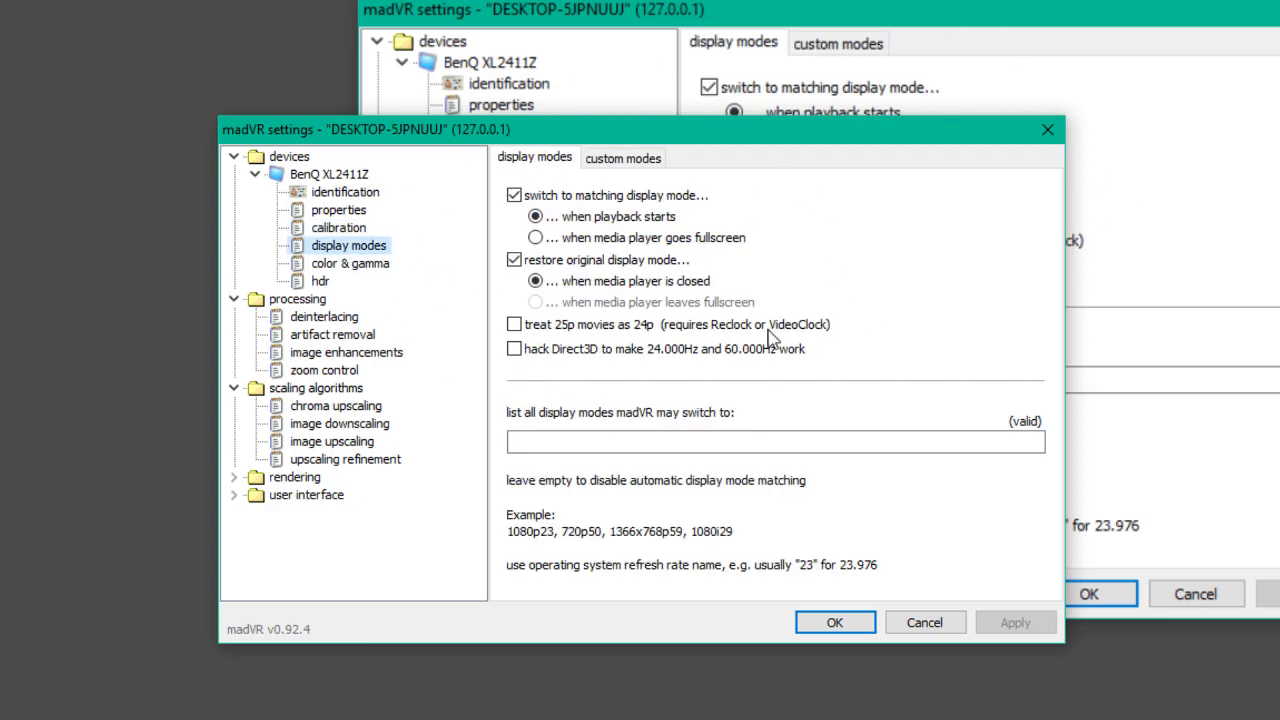
left_click(345, 265)
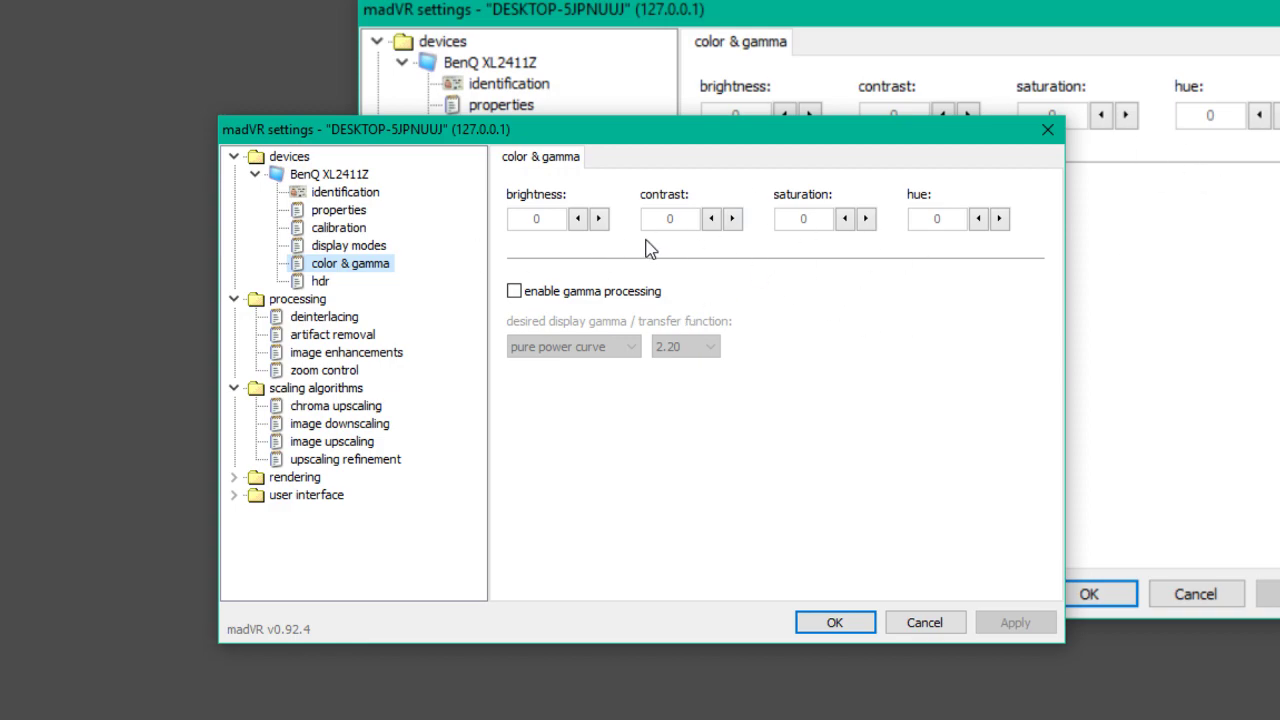
Step: Set the monitor's HDR handling to passthrough HDR content to the display and apply the change
left_click(330, 283)
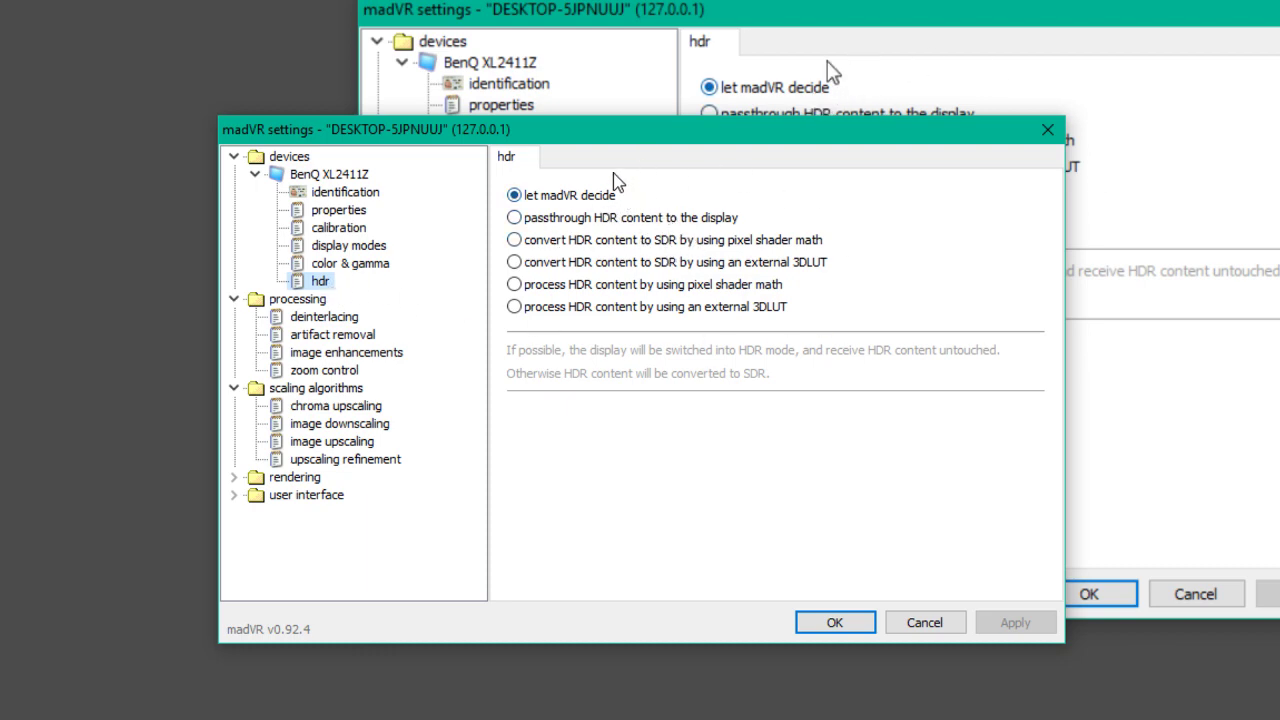
left_click(640, 218)
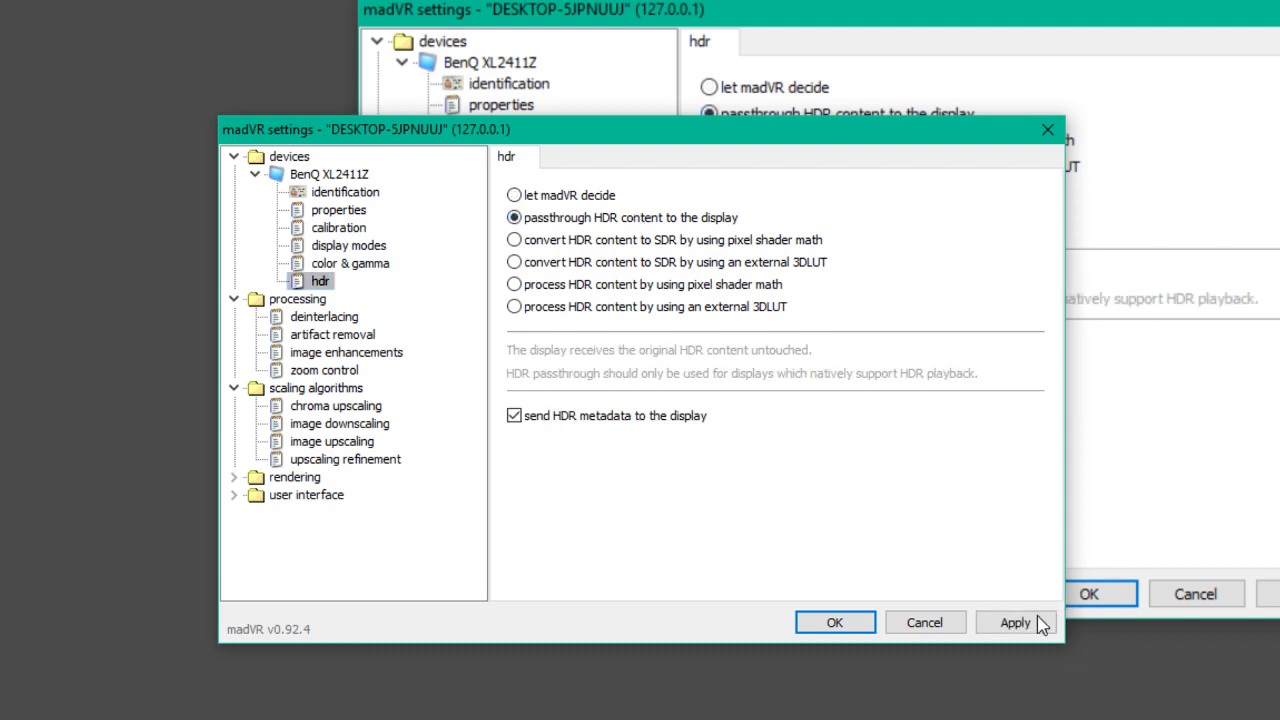
left_click(1035, 622)
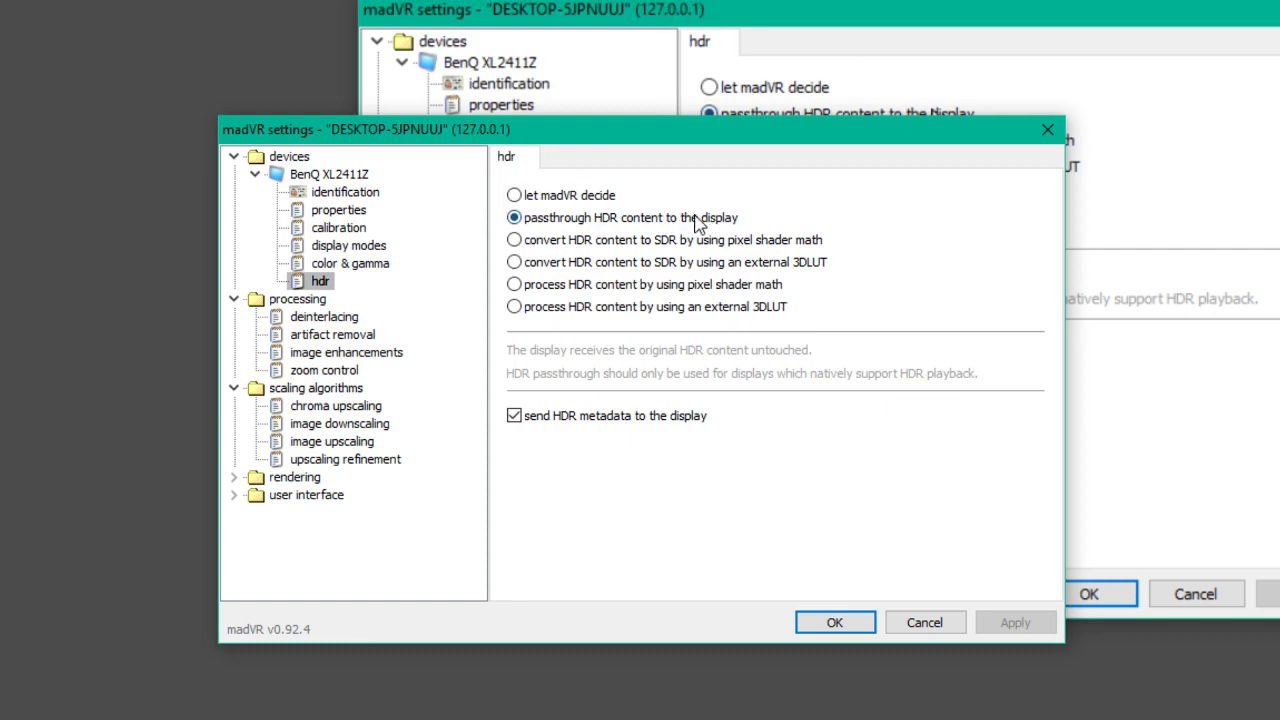
Step: Review the deinterlacing, artifact removal, image enhancements and zoom control settings, plus chroma upscaling and image downscaling
left_click(300, 317)
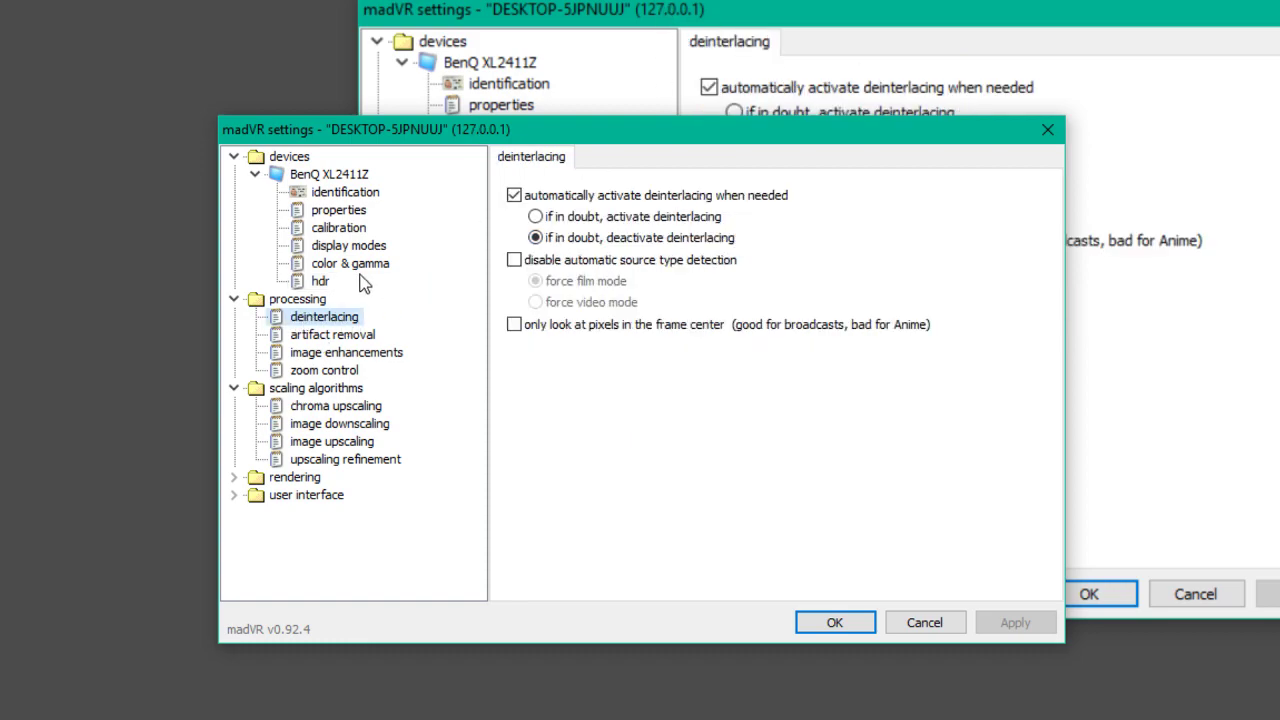
left_click(322, 282)
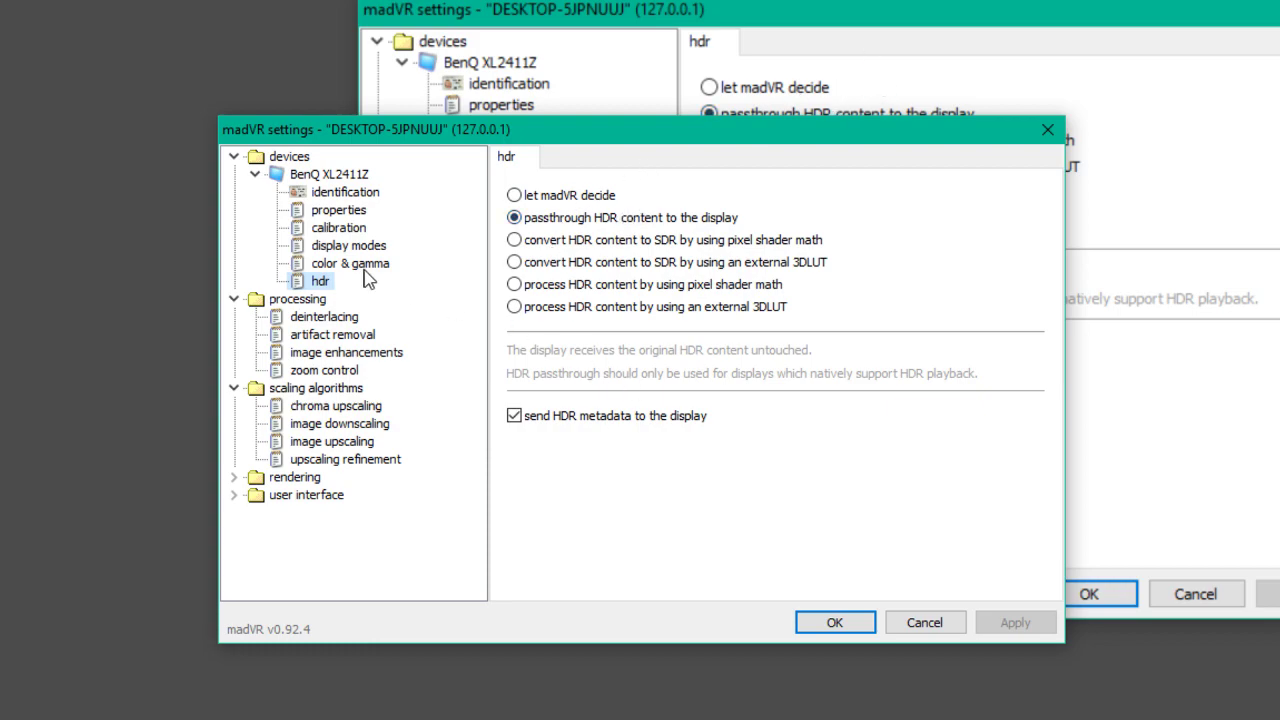
left_click(332, 316)
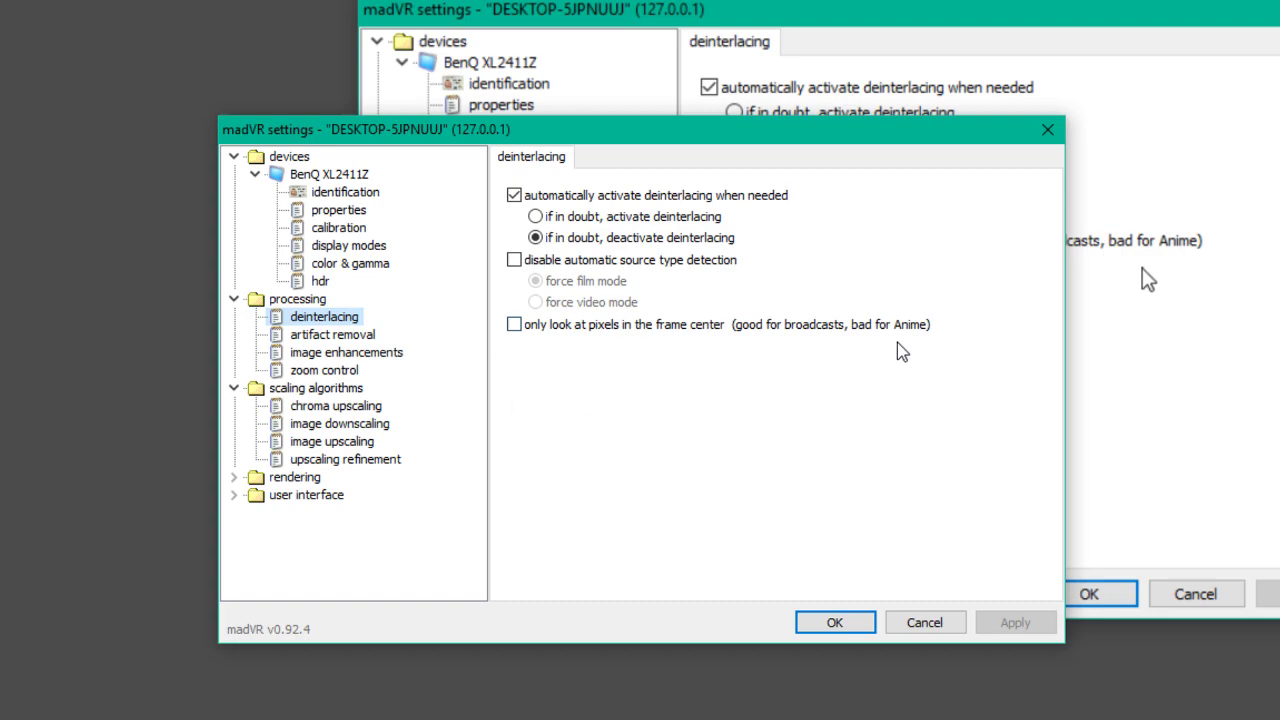
left_click(325, 336)
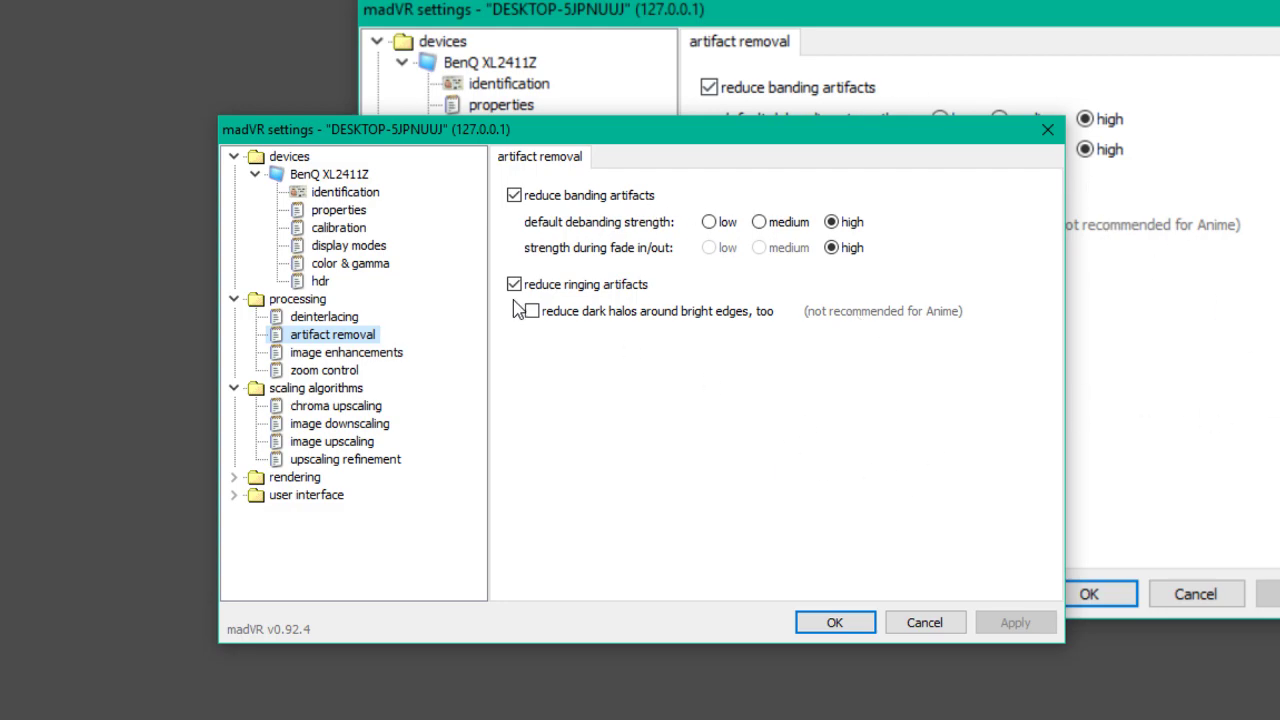
left_click(386, 354)
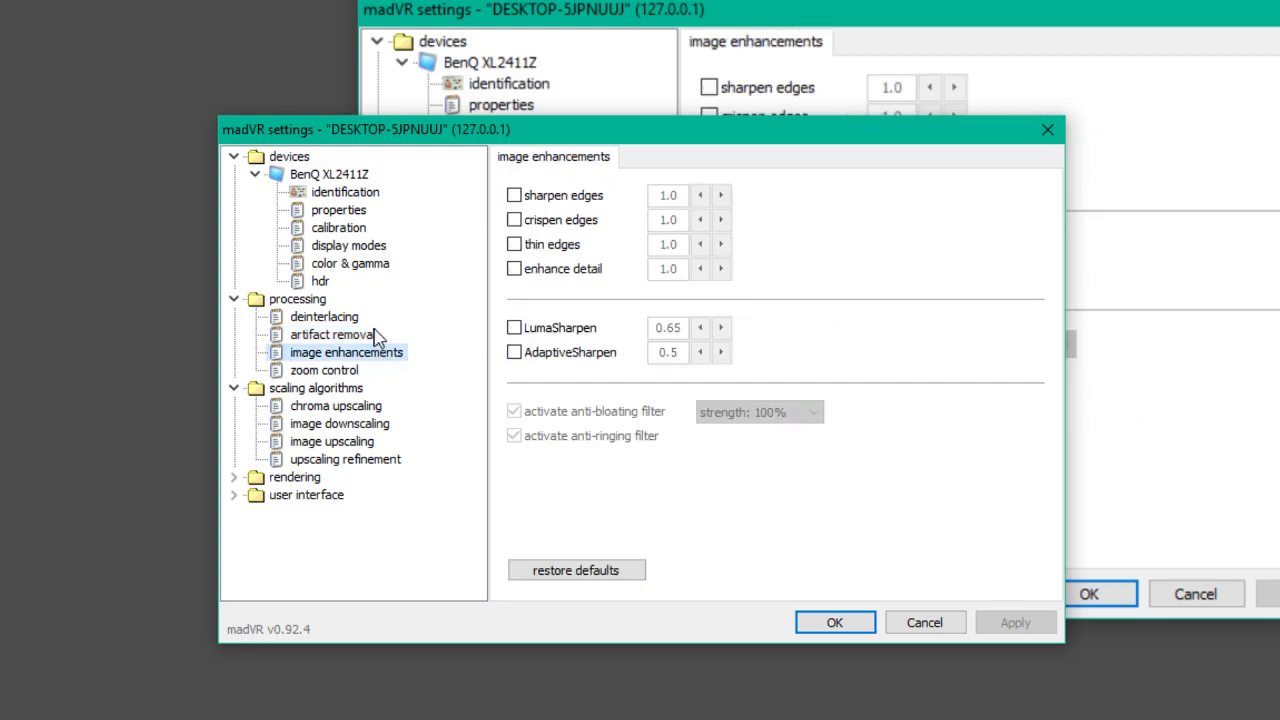
left_click(377, 336)
left_click(350, 356)
left_click(334, 372)
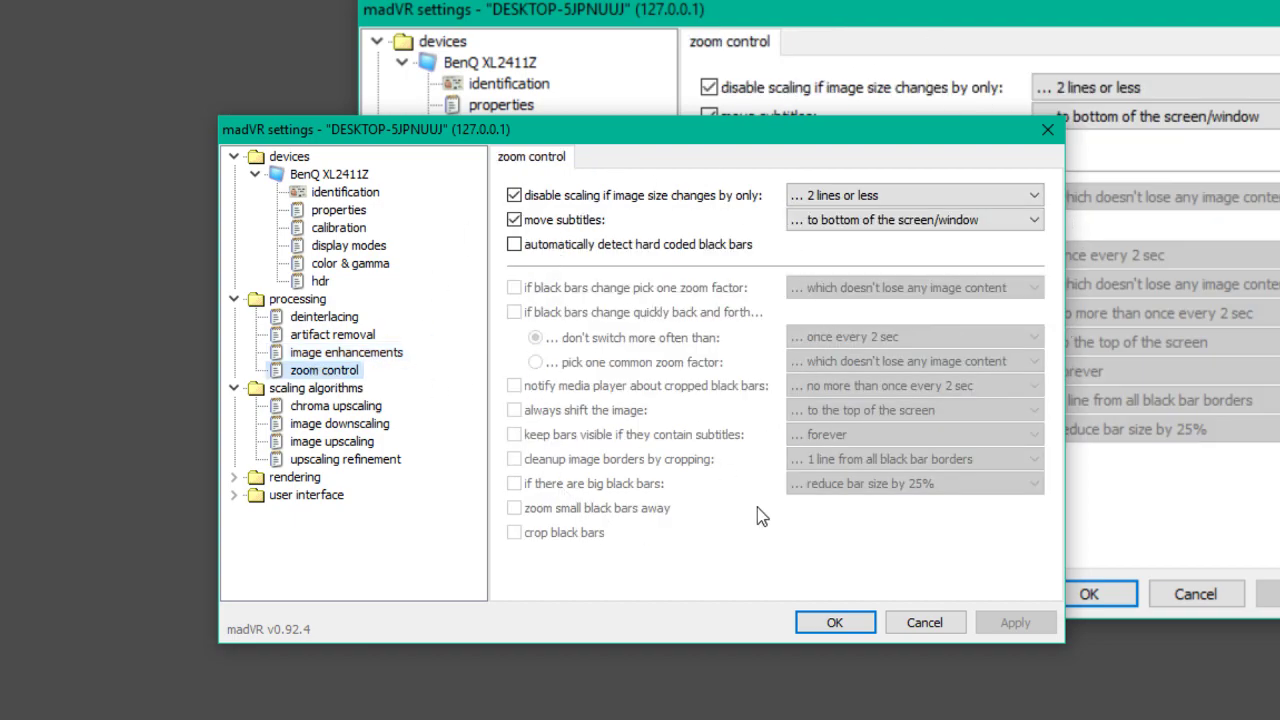
left_click(328, 408)
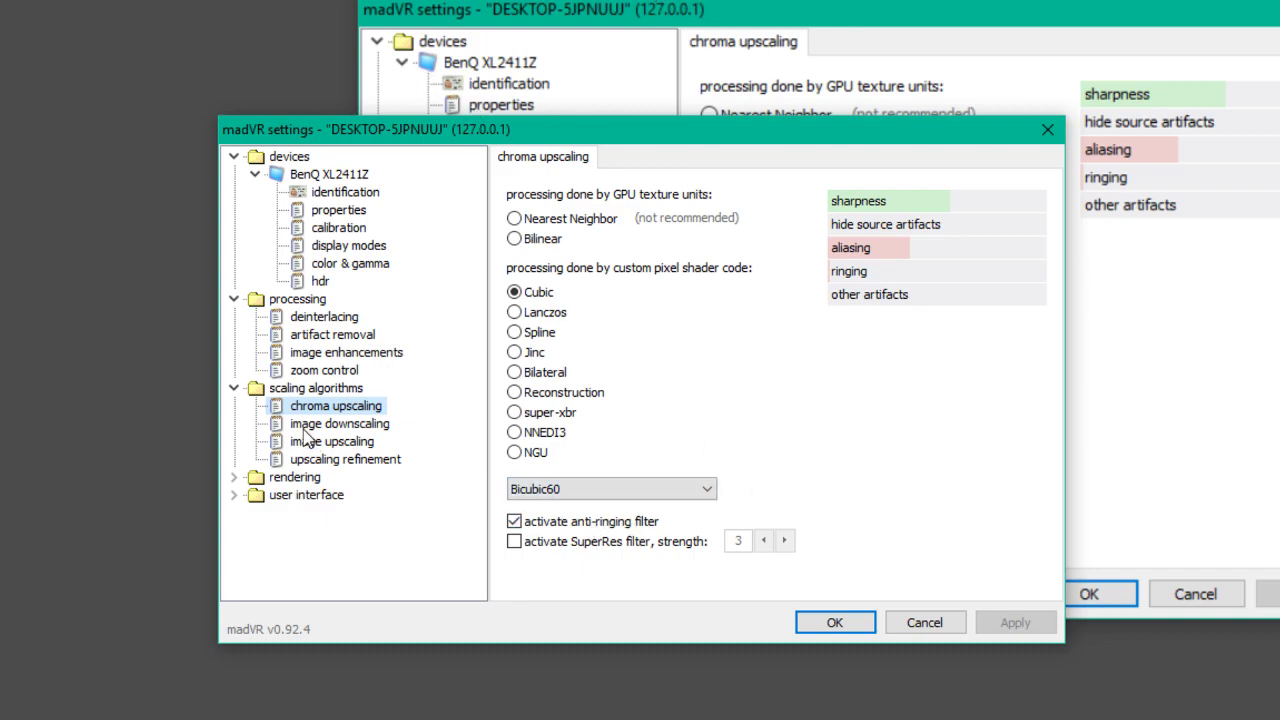
left_click(339, 423)
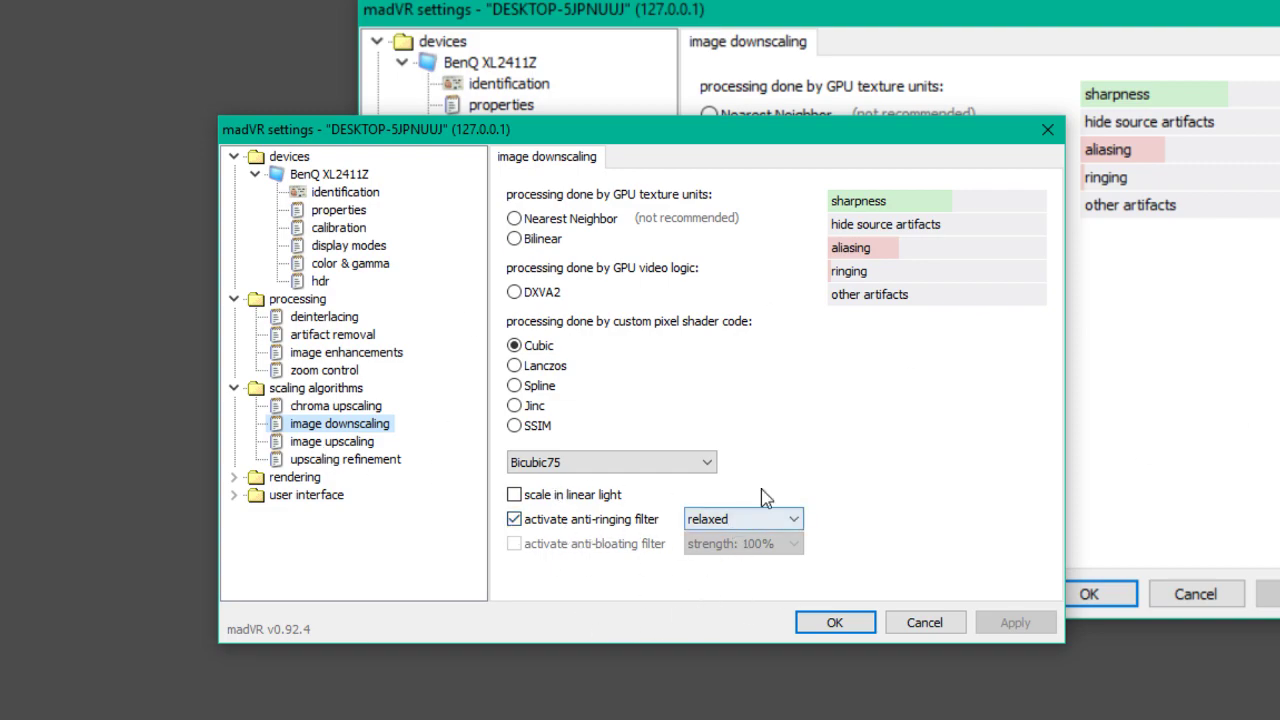
Step: Choose NGU Anti-Alias as the image upscaling doubling algorithm with high luma doubling quality
left_click(332, 442)
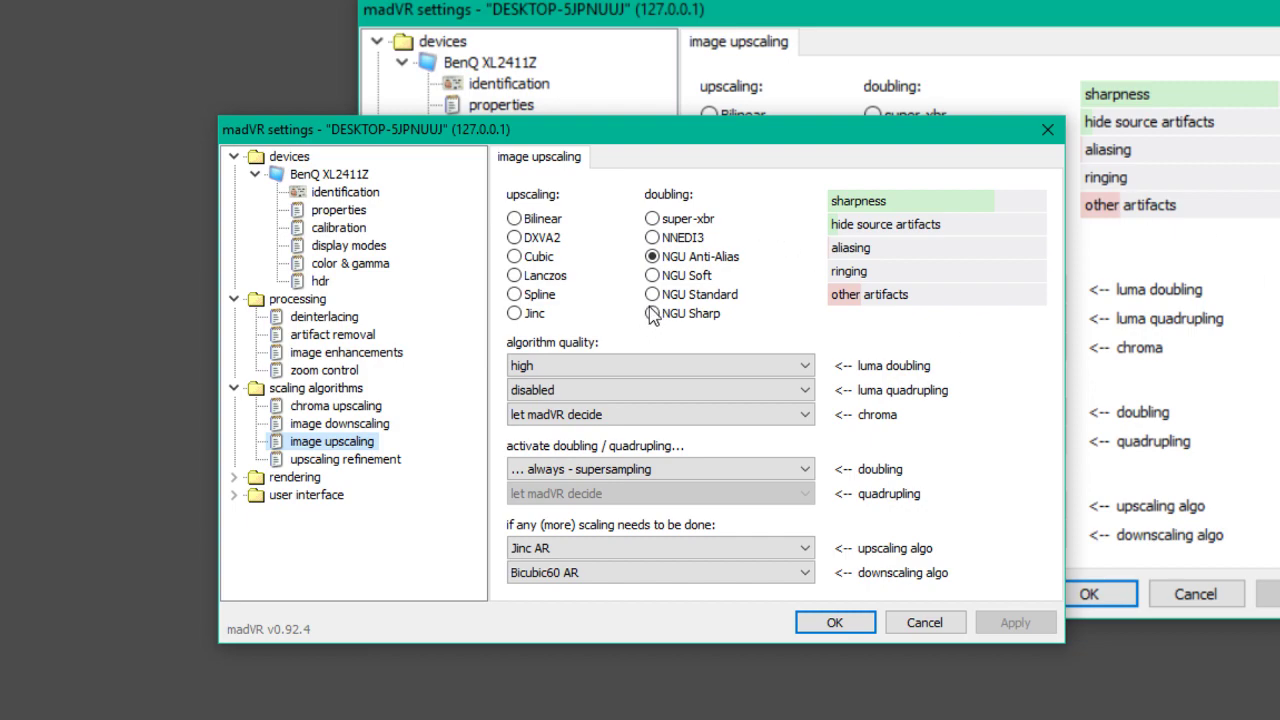
left_click(676, 295)
left_click(688, 258)
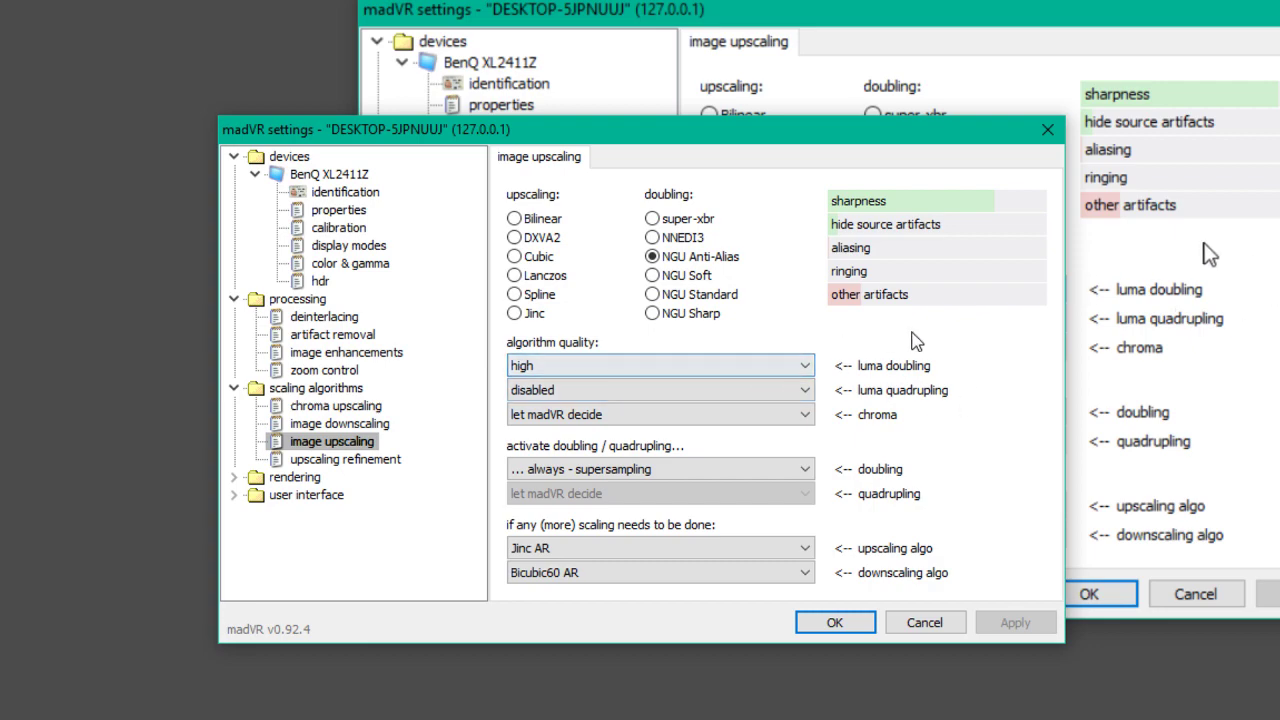
left_click(771, 366)
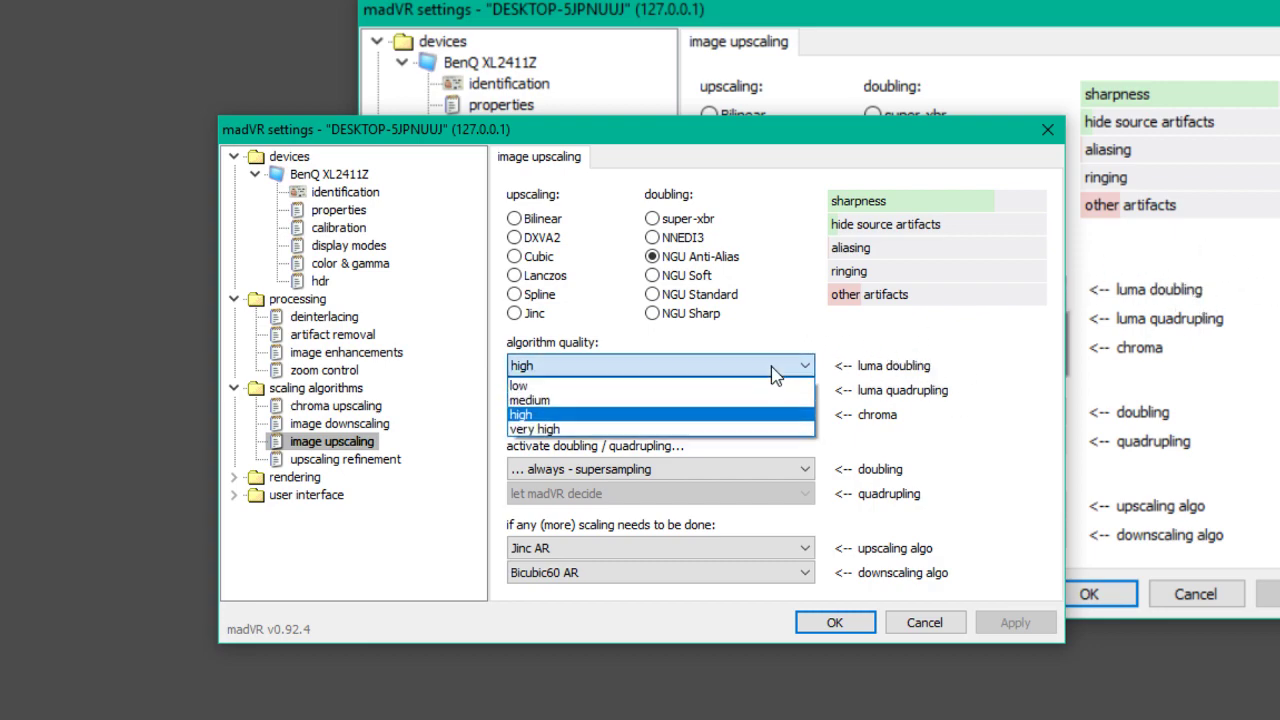
left_click(567, 416)
left_click(665, 366)
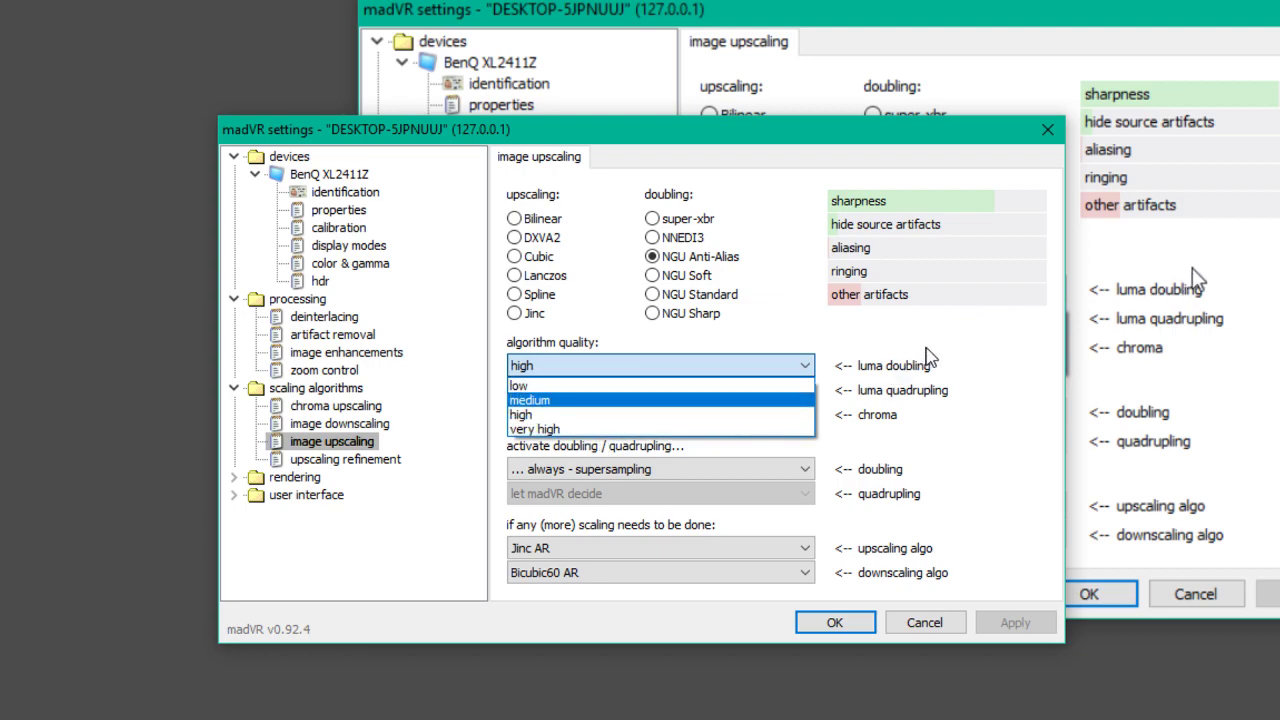
left_click(990, 380)
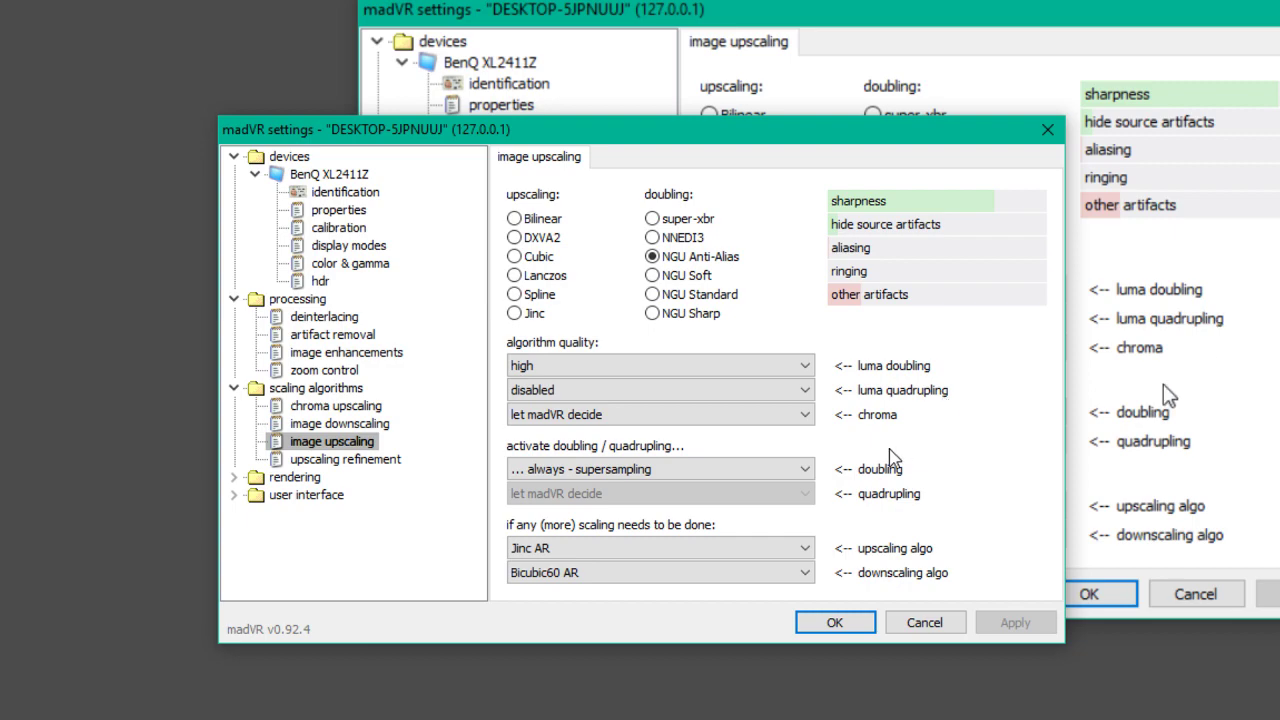
Step: Set image upscaling's doubling activation to "always - supersampling"
left_click(795, 469)
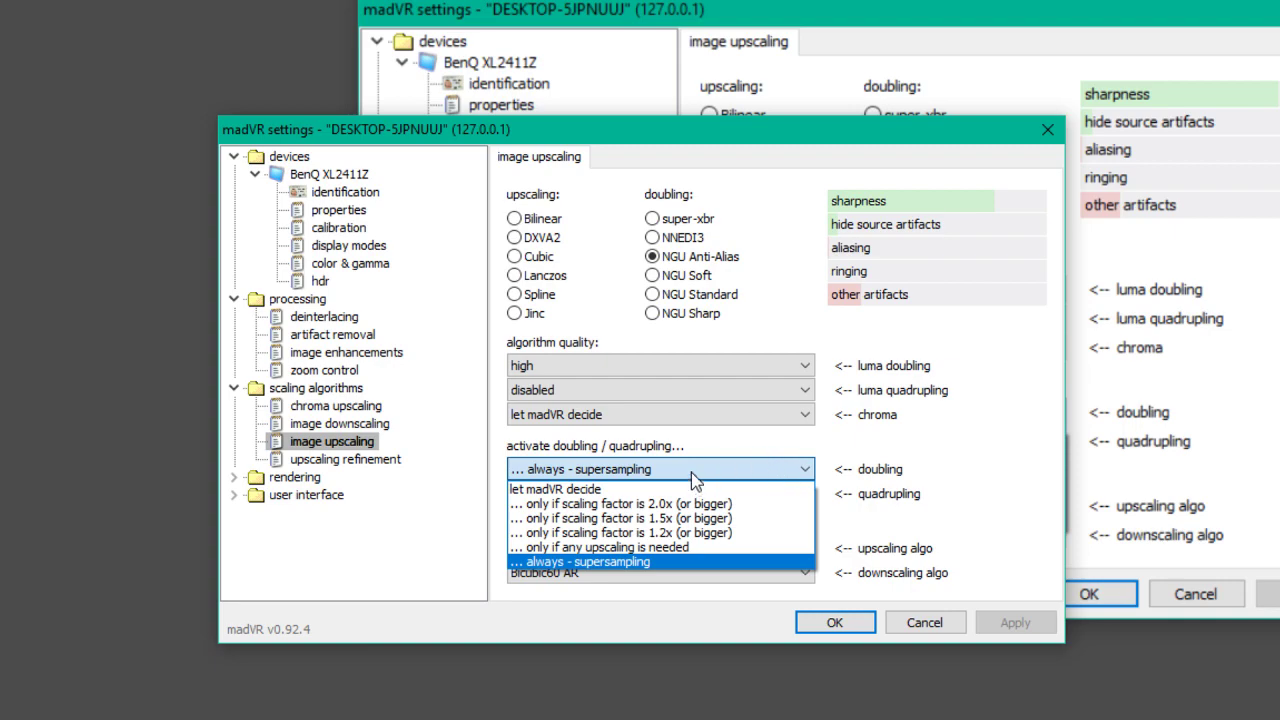
left_click(1106, 374)
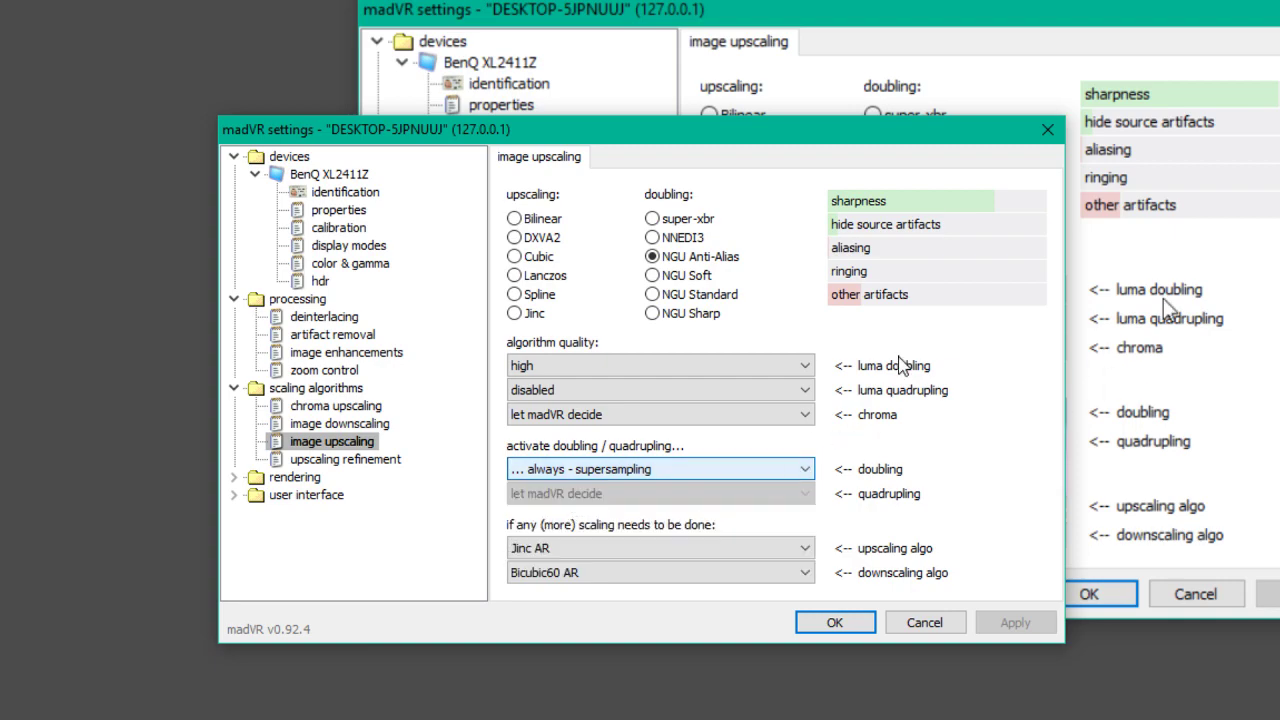
left_click(752, 472)
left_click(610, 566)
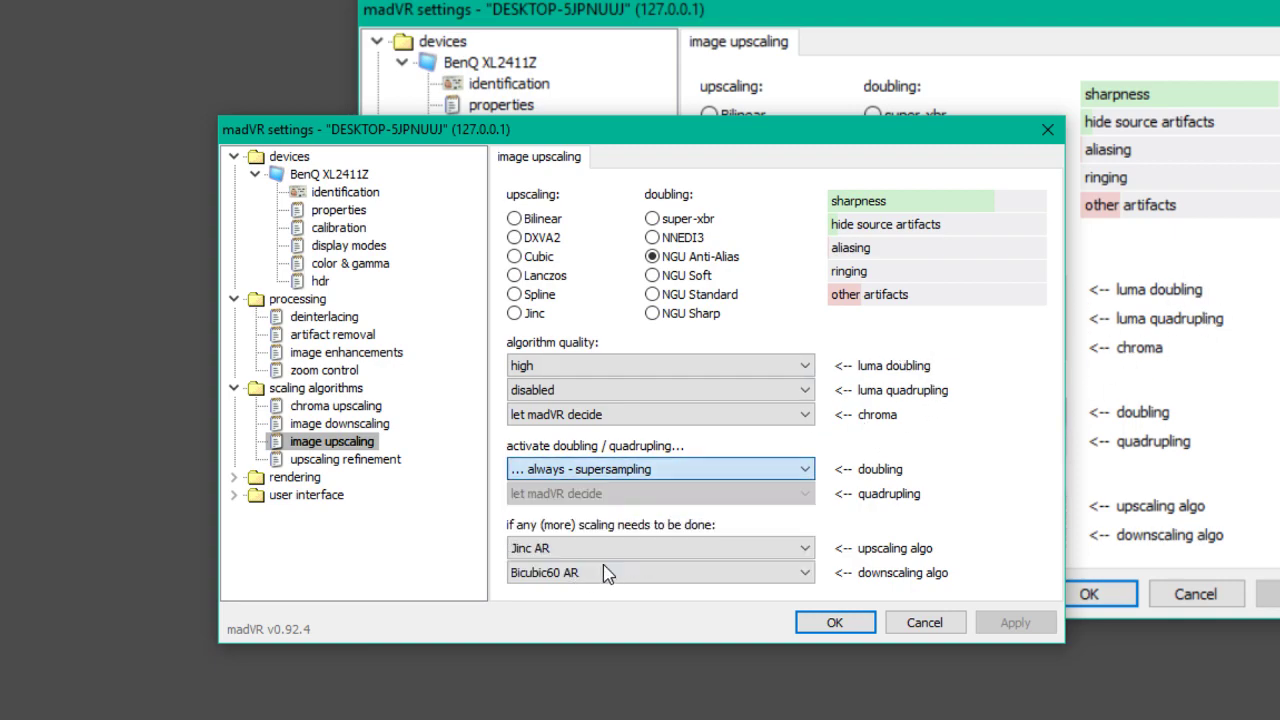
Step: Select Jinc AR as the upscaling algorithm for any remaining scaling in the image upscaling settings
left_click(618, 556)
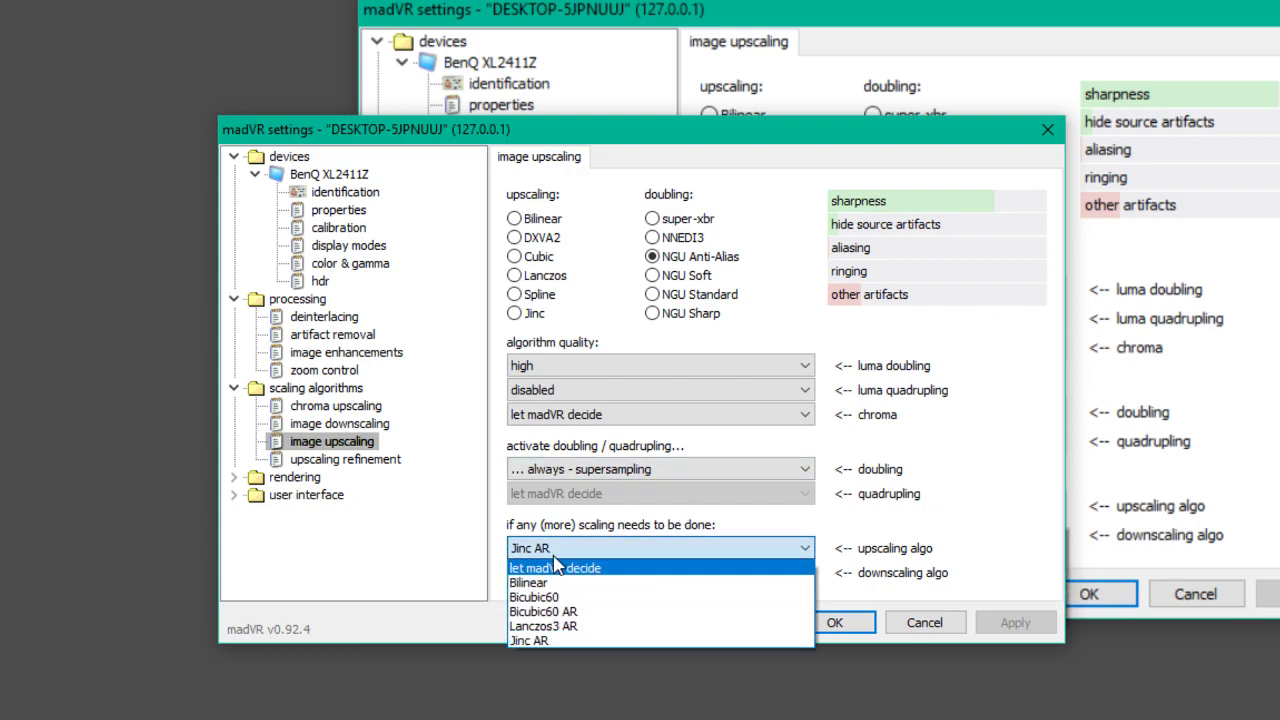
left_click(566, 556)
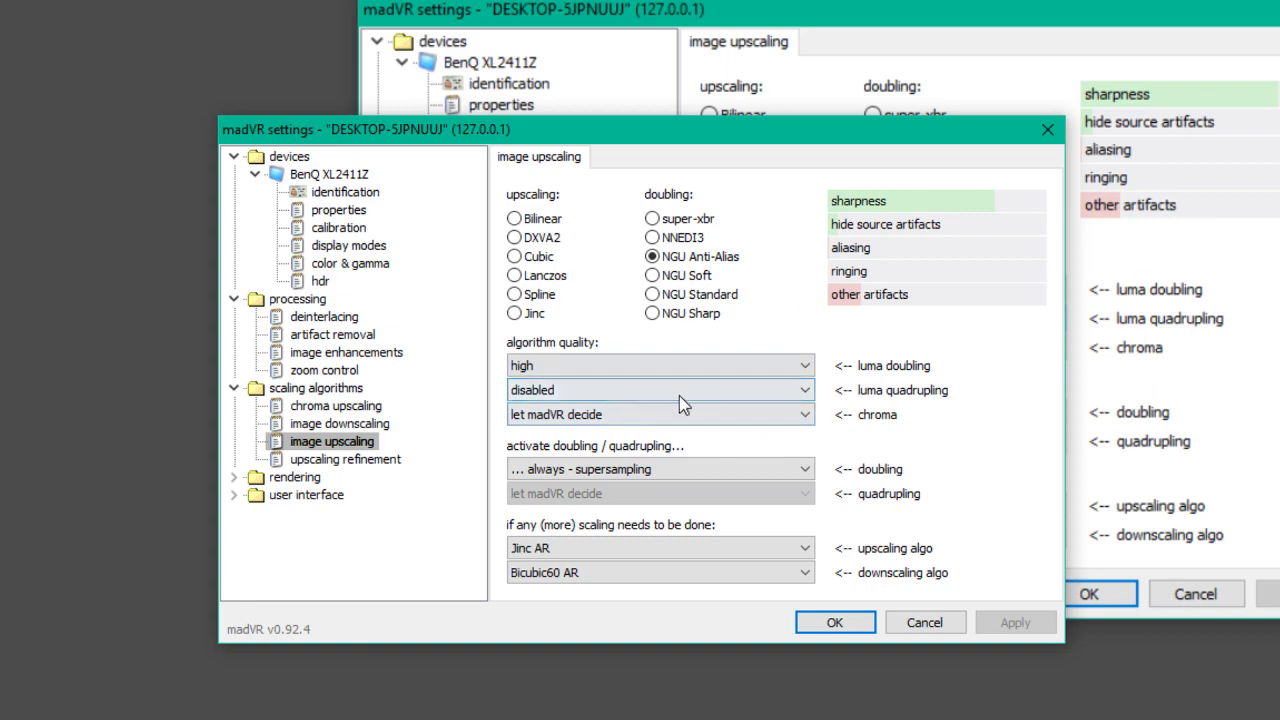
left_click(737, 545)
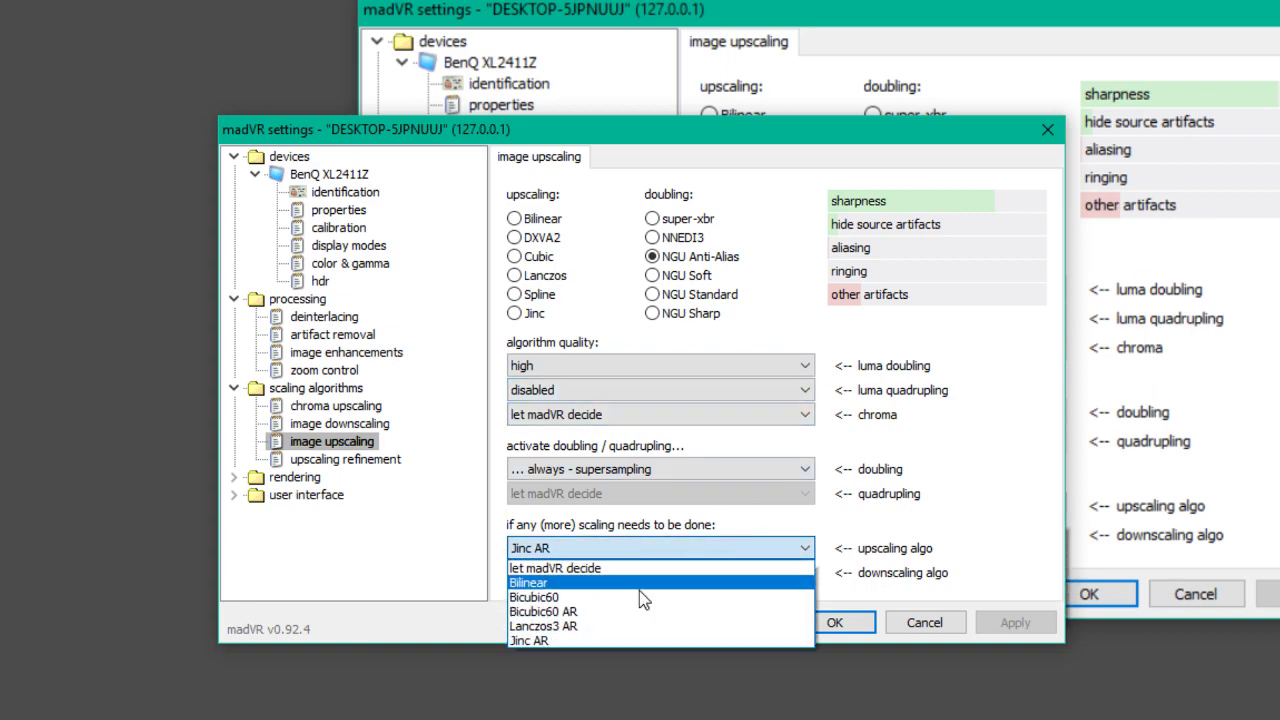
left_click(531, 640)
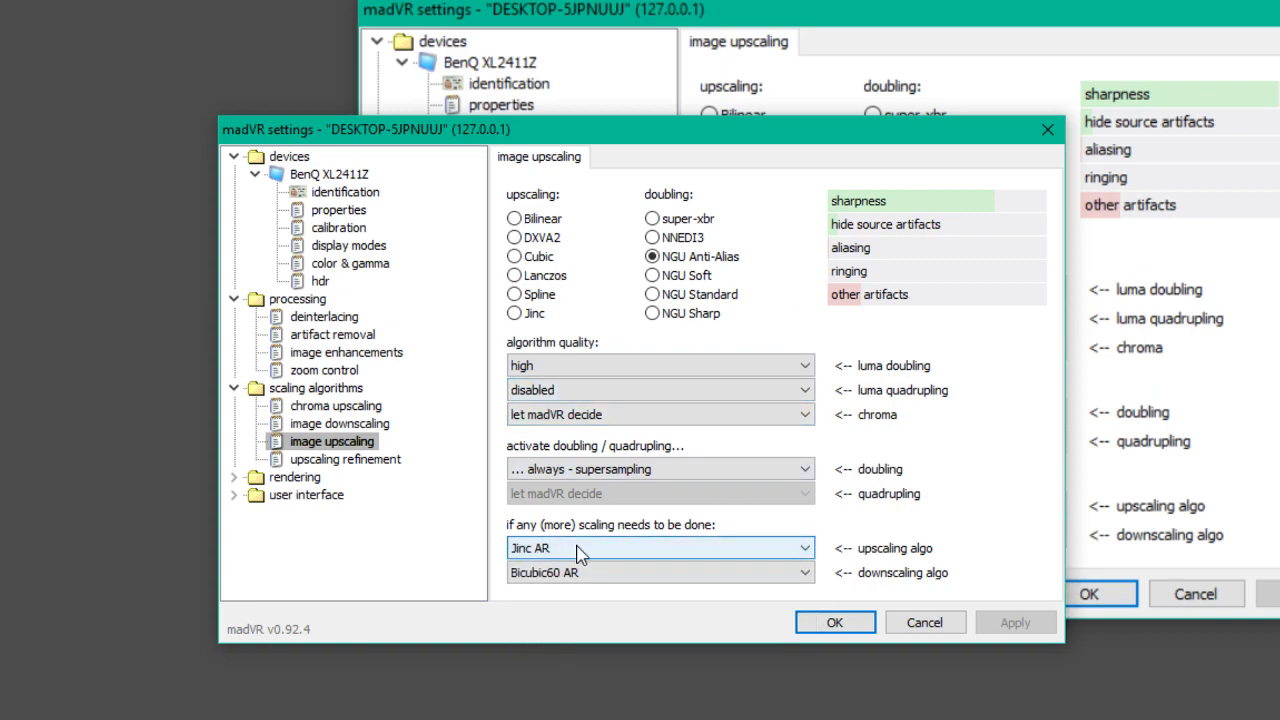
Step: Examine the available upscaling and downscaling algorithm choices for any remaining scaling, keeping the current selections
left_click(580, 552)
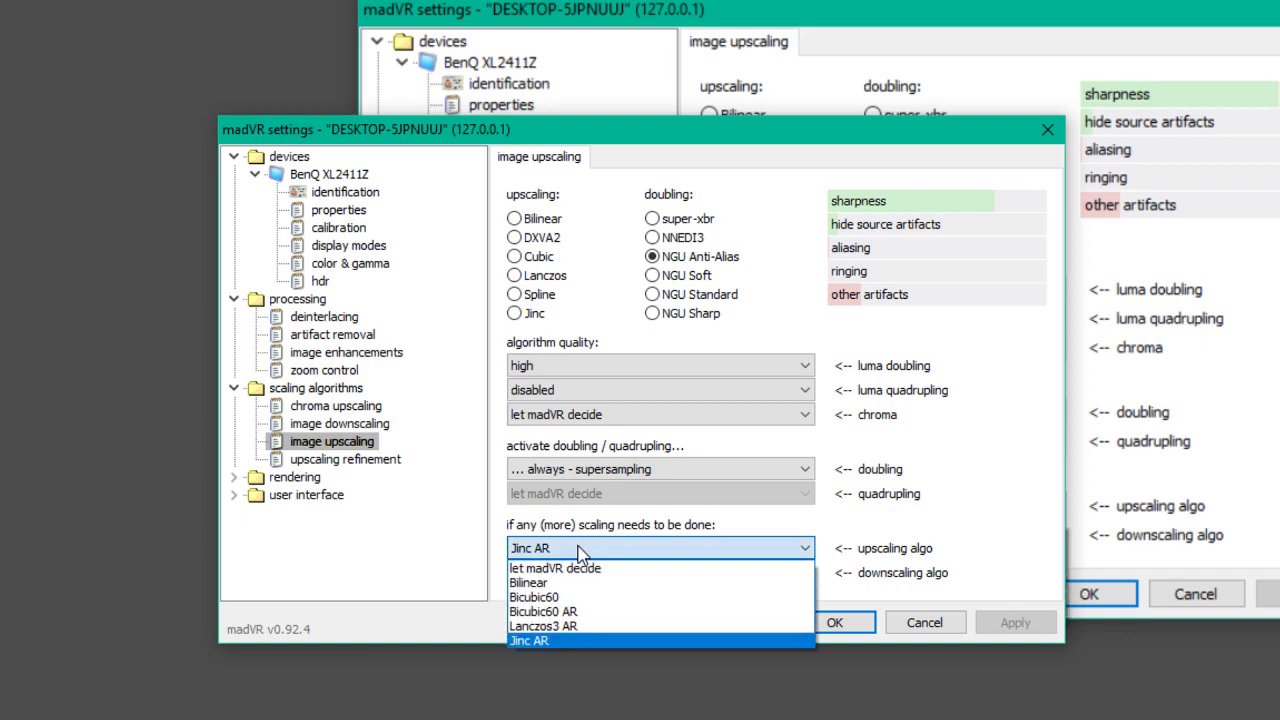
left_click(580, 553)
left_click(572, 572)
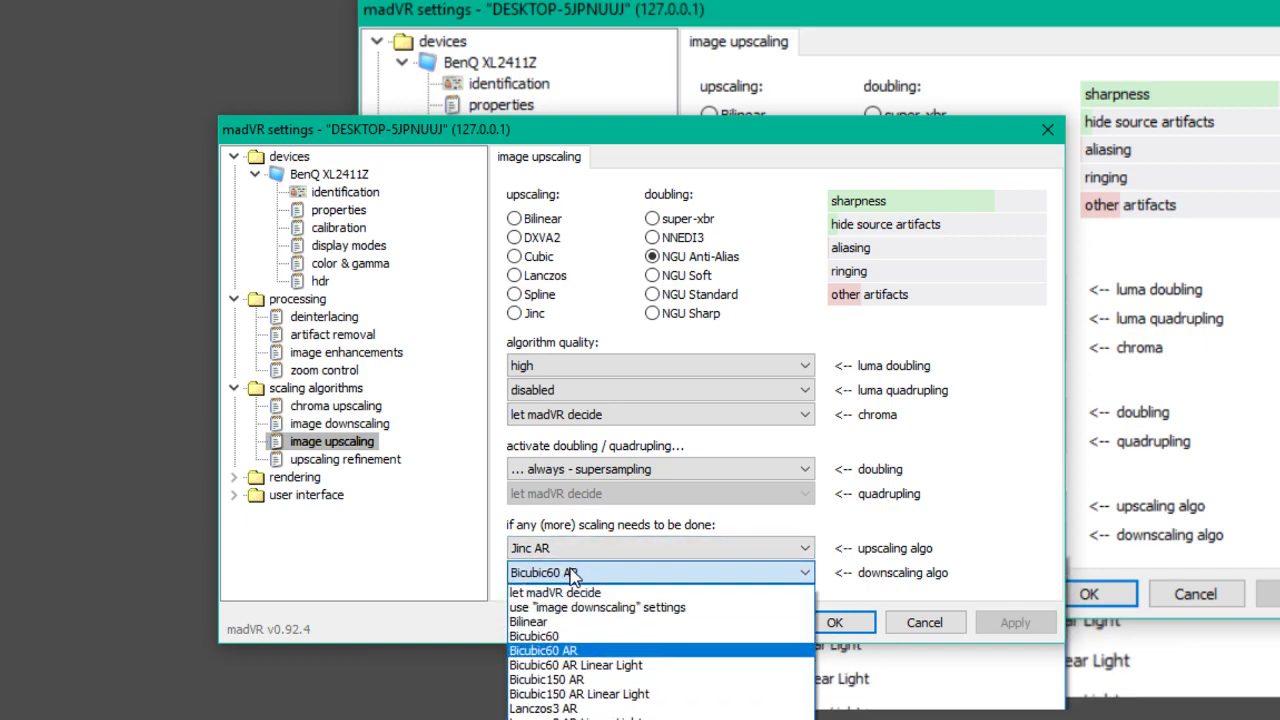
left_click(745, 580)
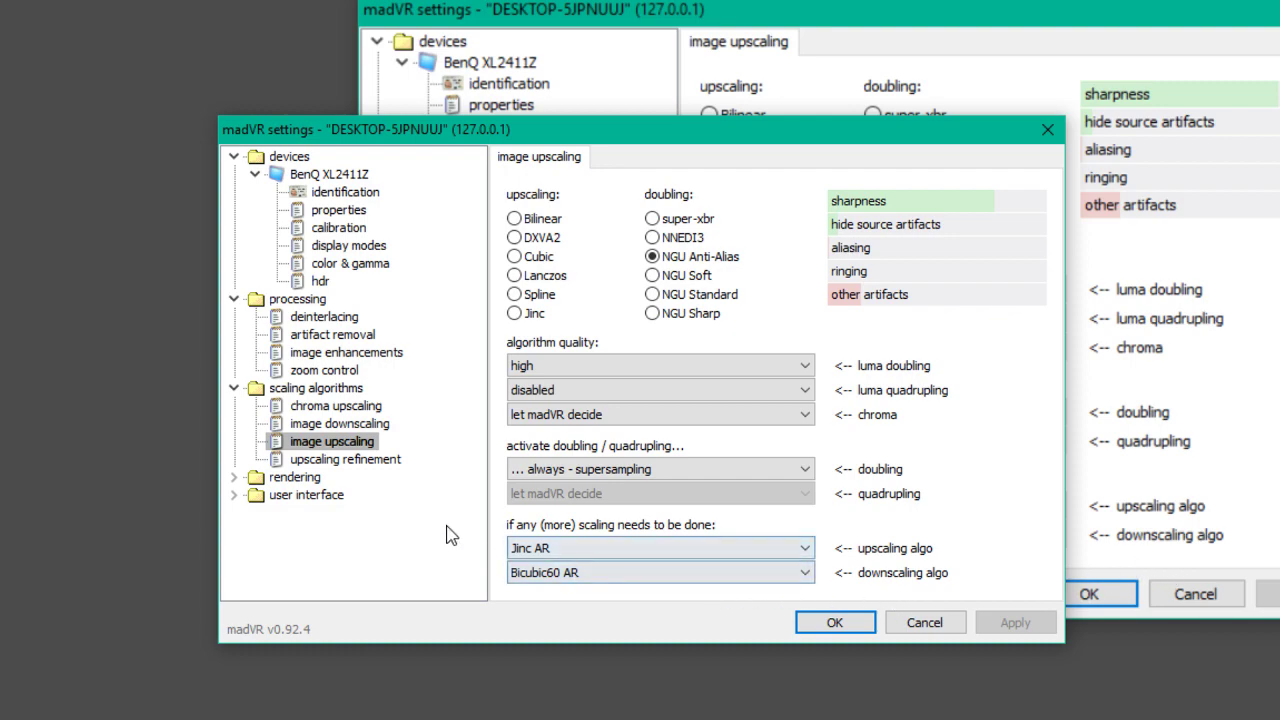
left_click(629, 548)
left_click(629, 548)
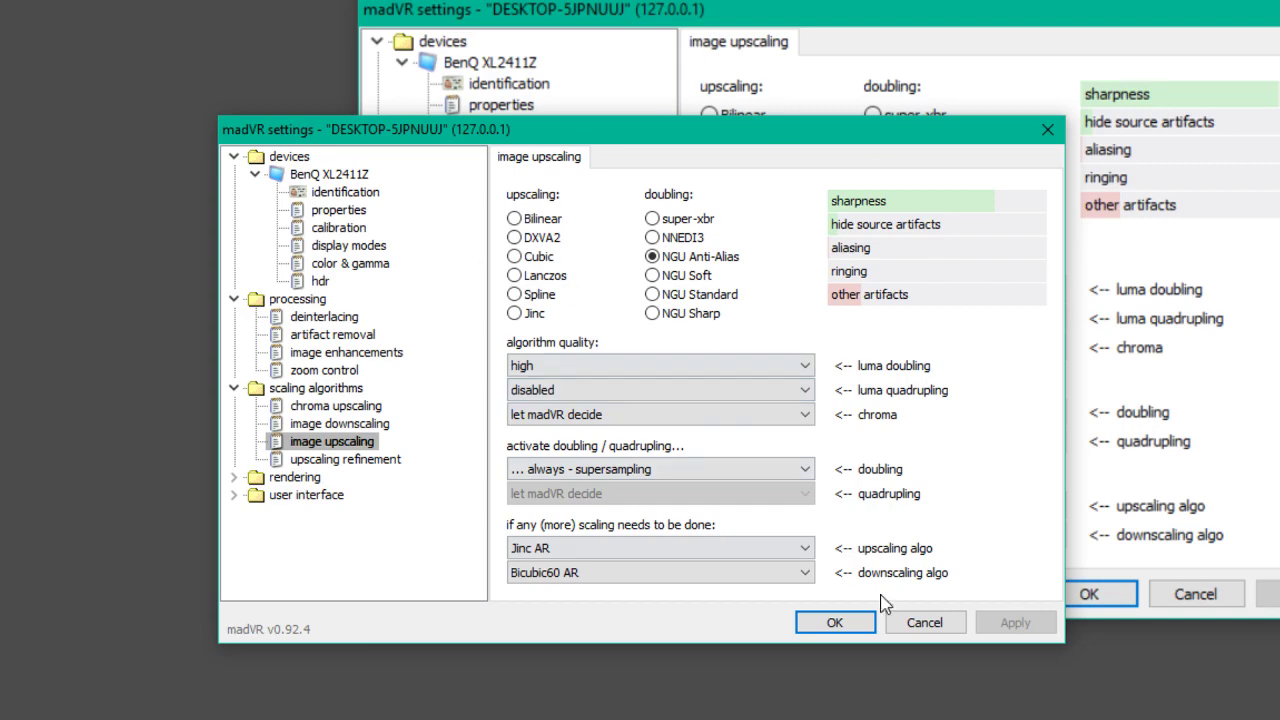
Step: Review the upscaling refinement options and the rendering category's general settings, windowed mode and exclusive mode
left_click(335, 461)
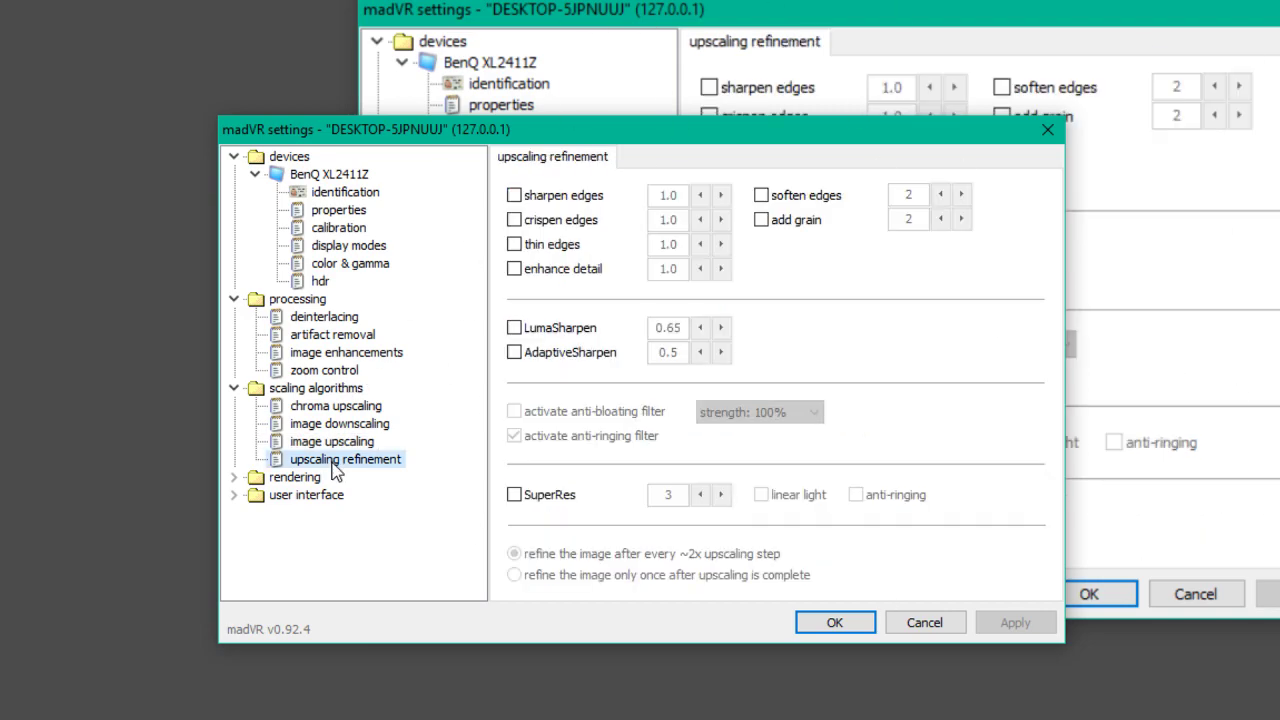
left_click(233, 478)
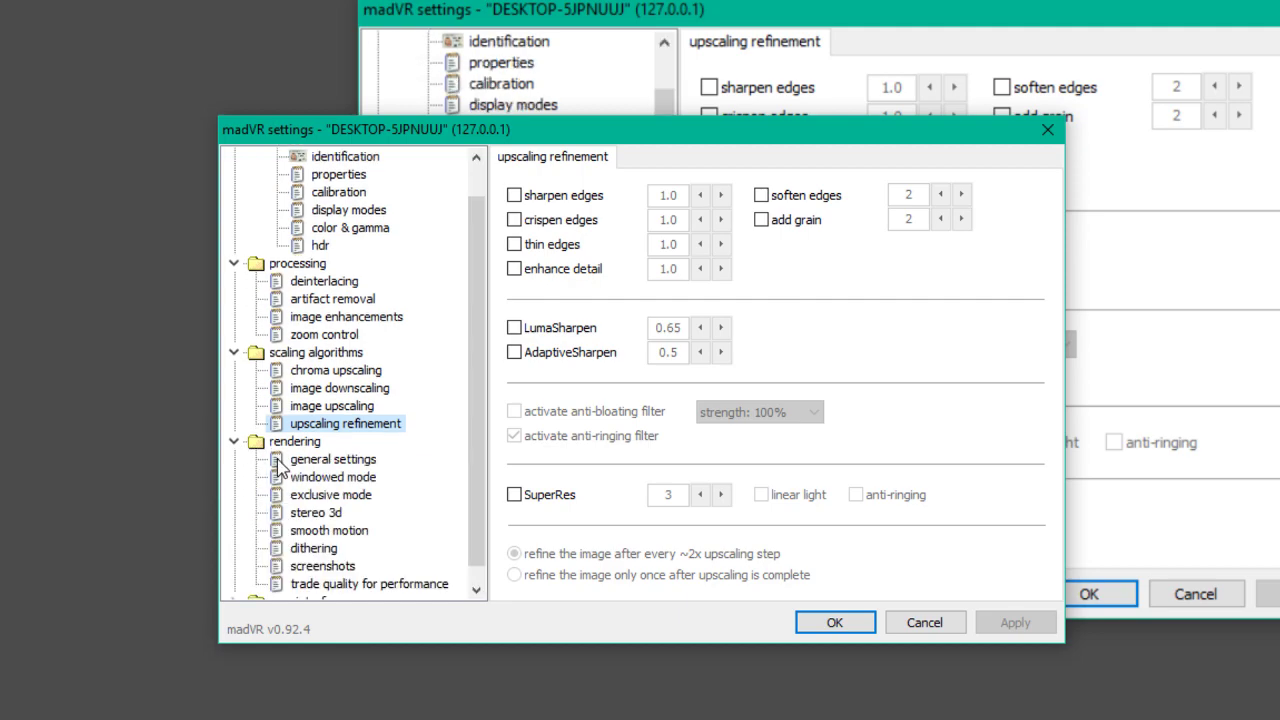
scroll(280, 467, "down", 1)
left_click(372, 390)
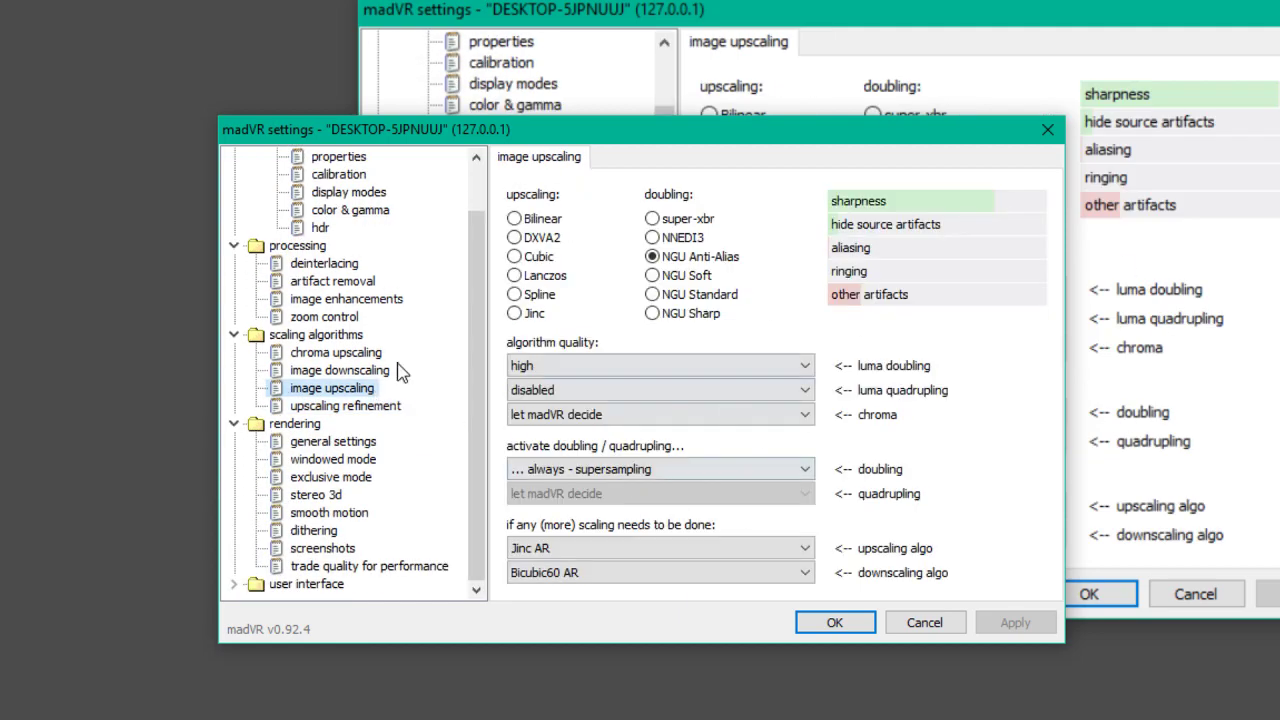
left_click(380, 410)
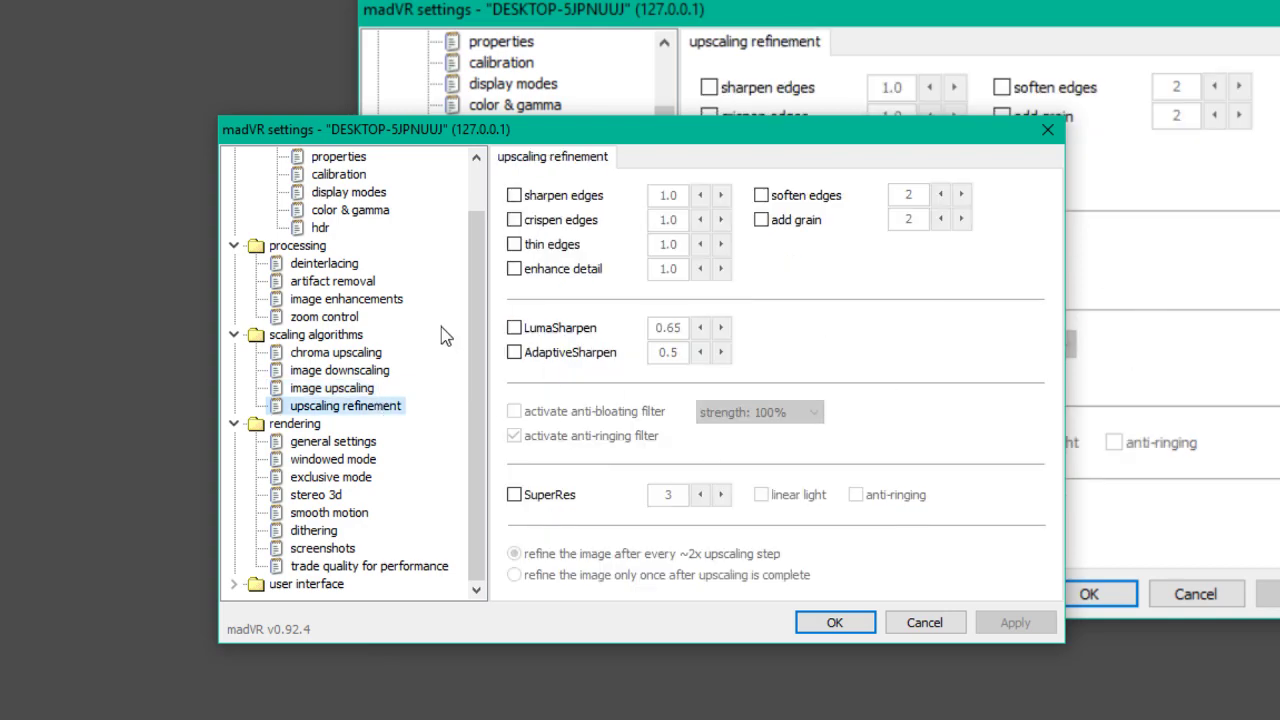
left_click(333, 445)
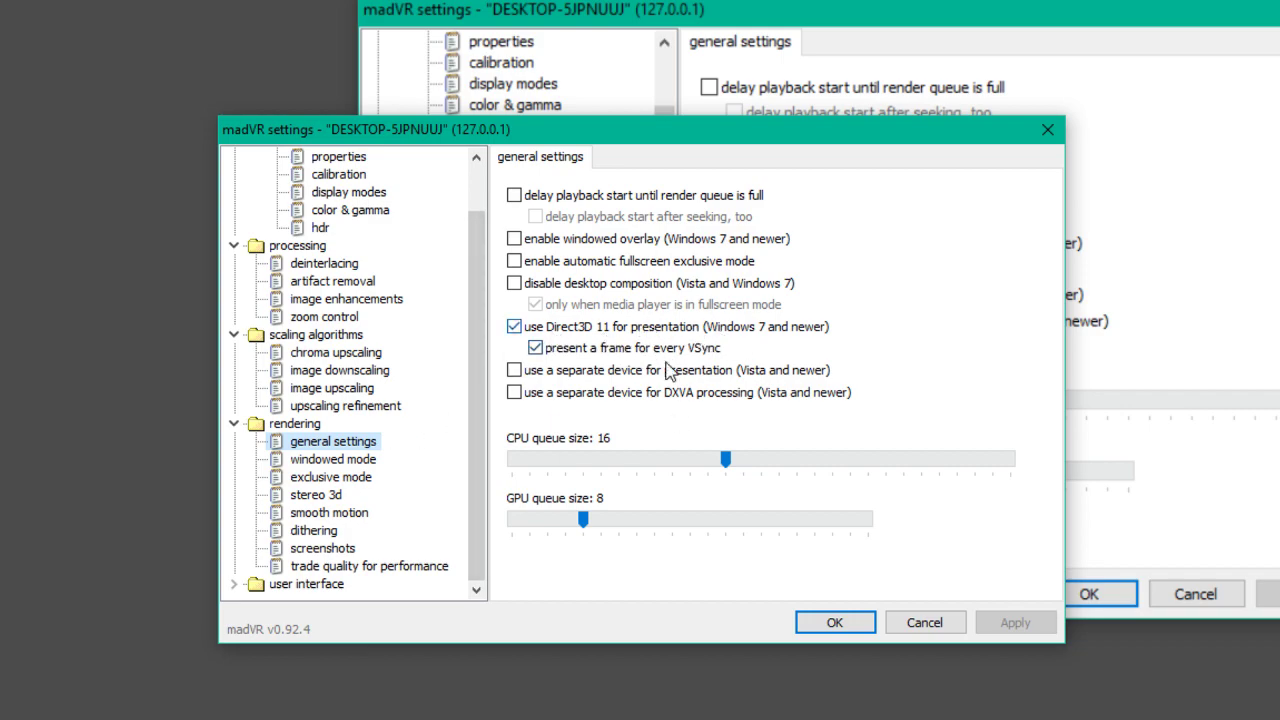
left_click(336, 462)
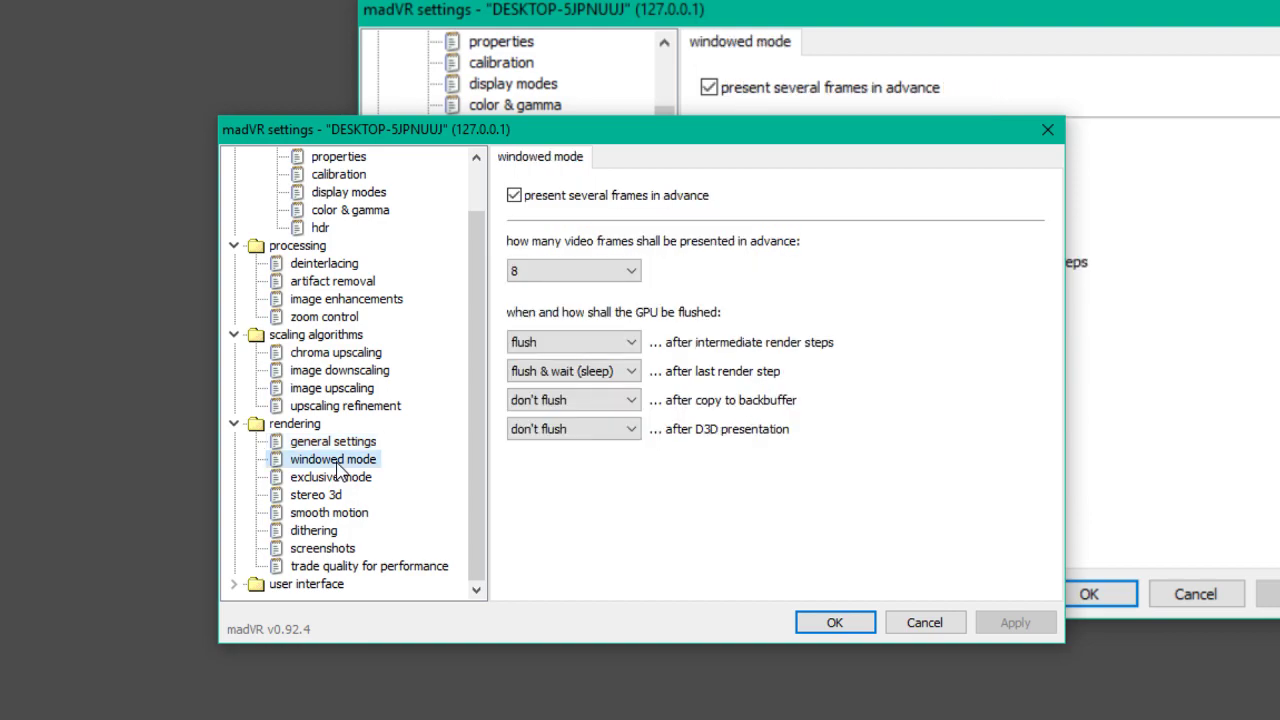
left_click(344, 479)
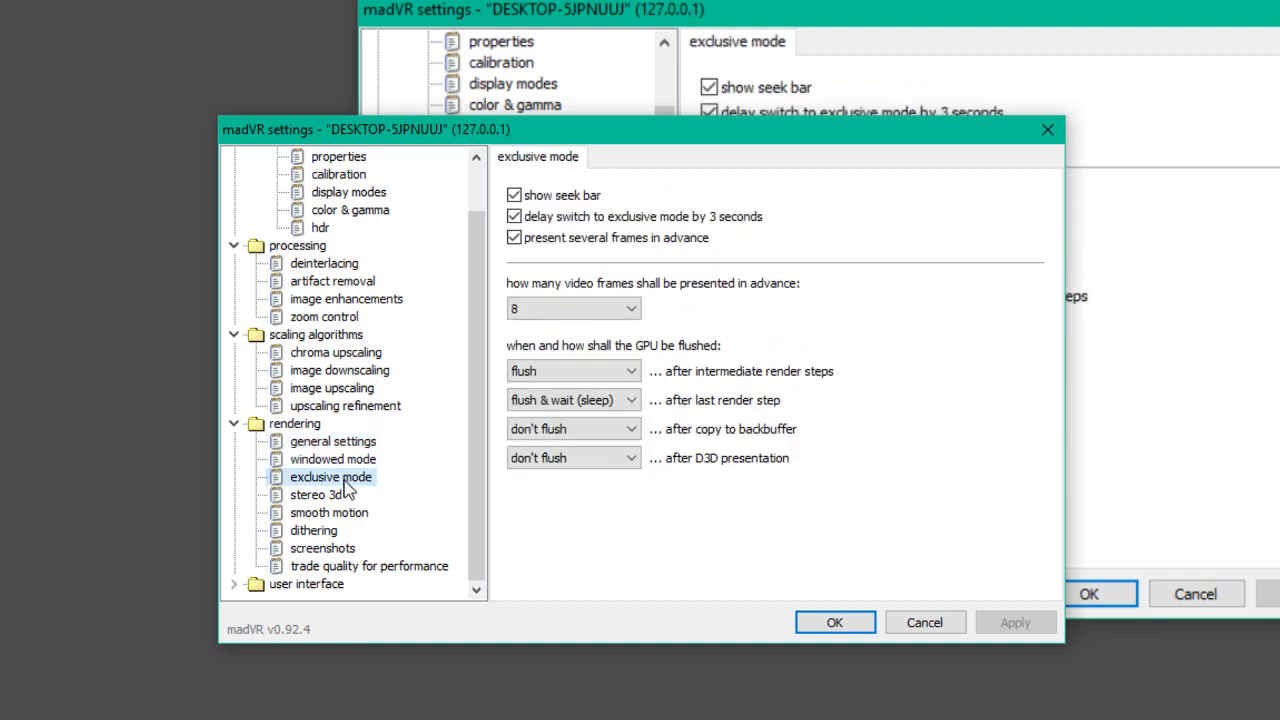
Step: Disable stereo 3d playback in the rendering settings and apply the change
left_click(318, 496)
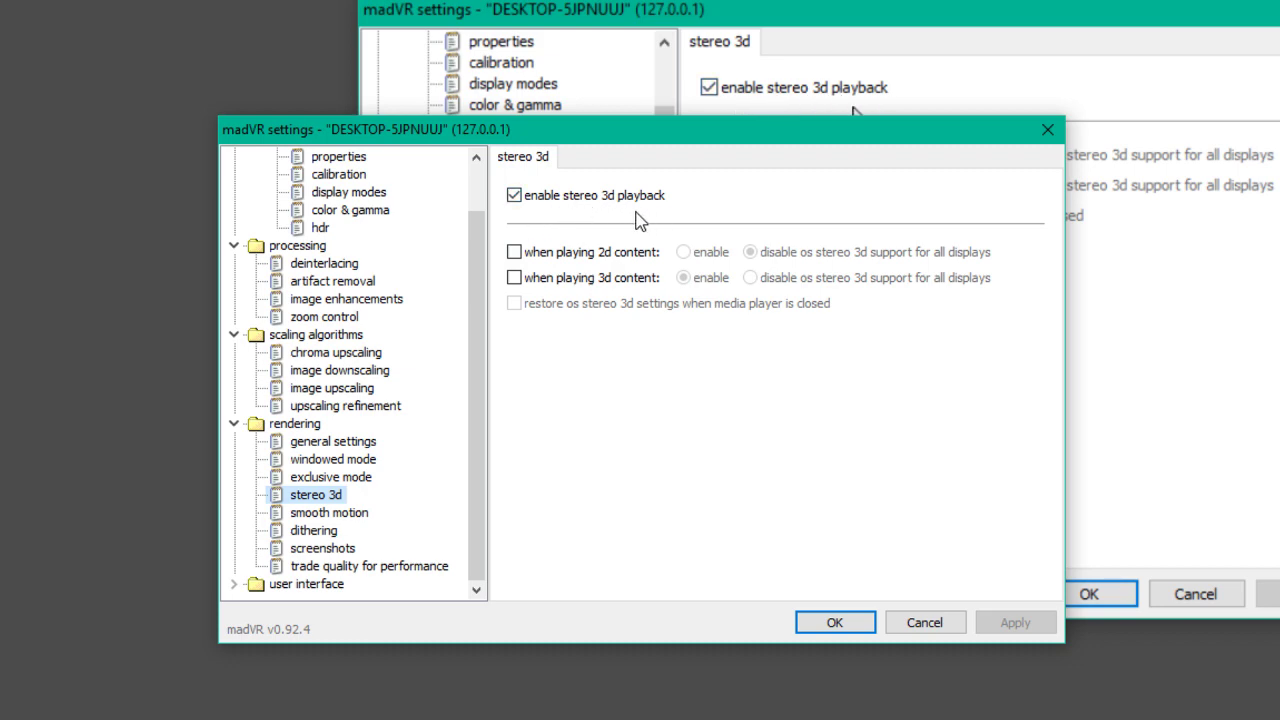
left_click(608, 195)
left_click(1038, 628)
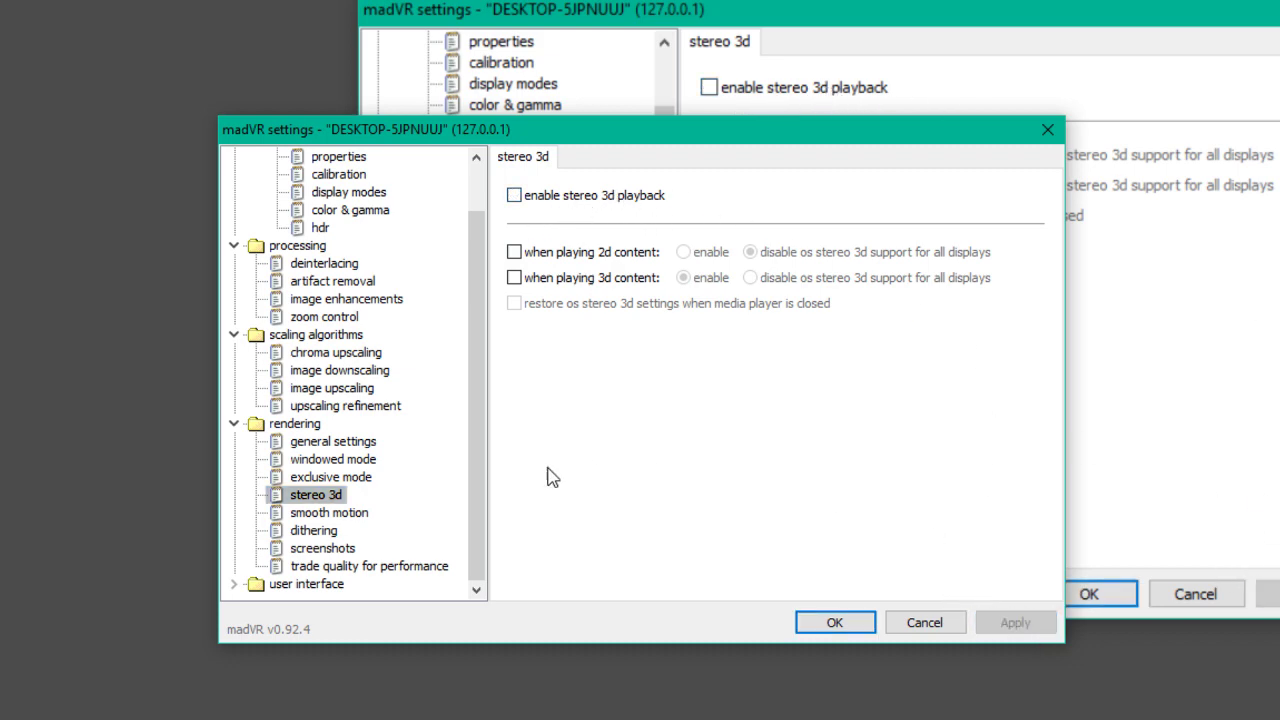
Step: Check the smooth motion settings and choose Error Diffusion - option 1 as the dithering algorithm
left_click(329, 512)
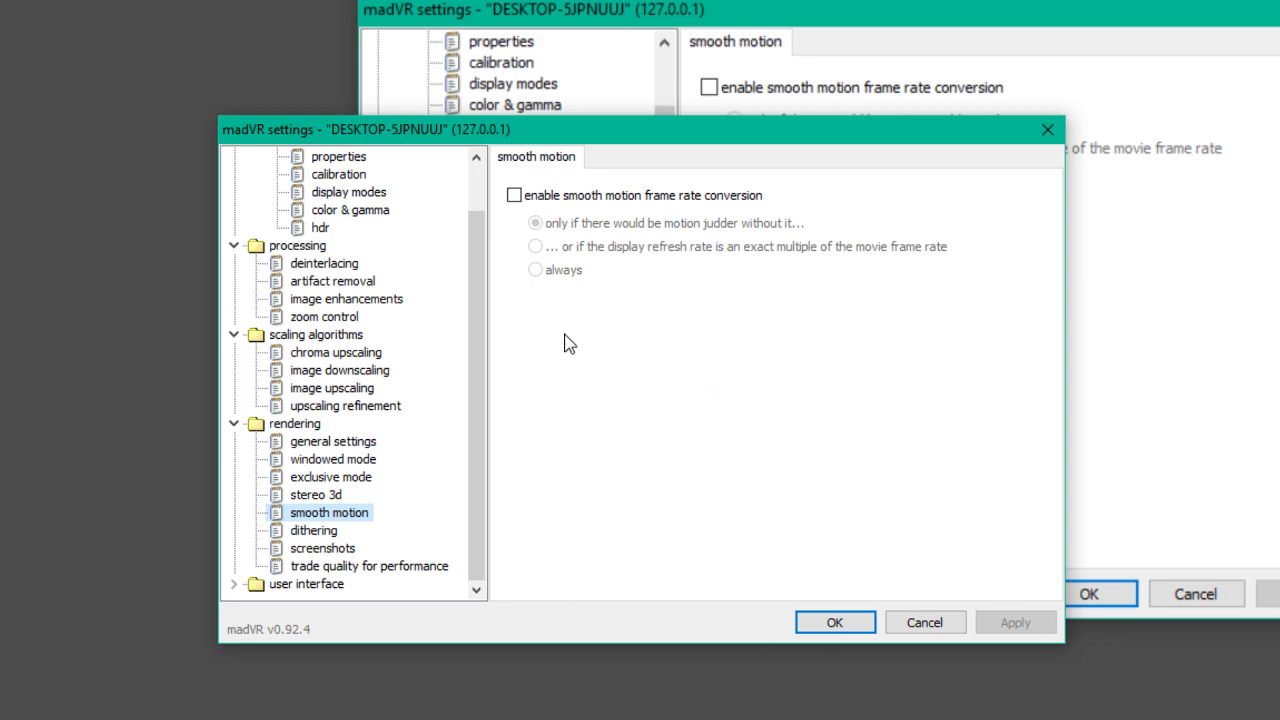
left_click(314, 534)
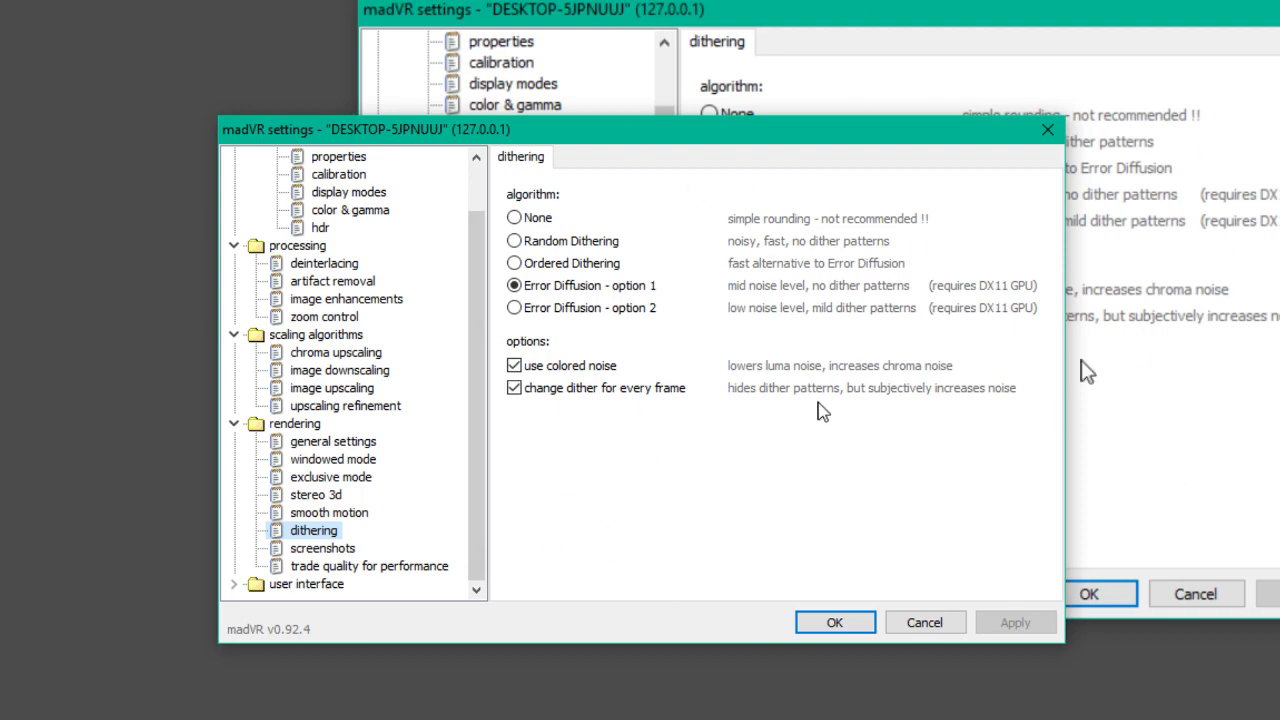
left_click(556, 264)
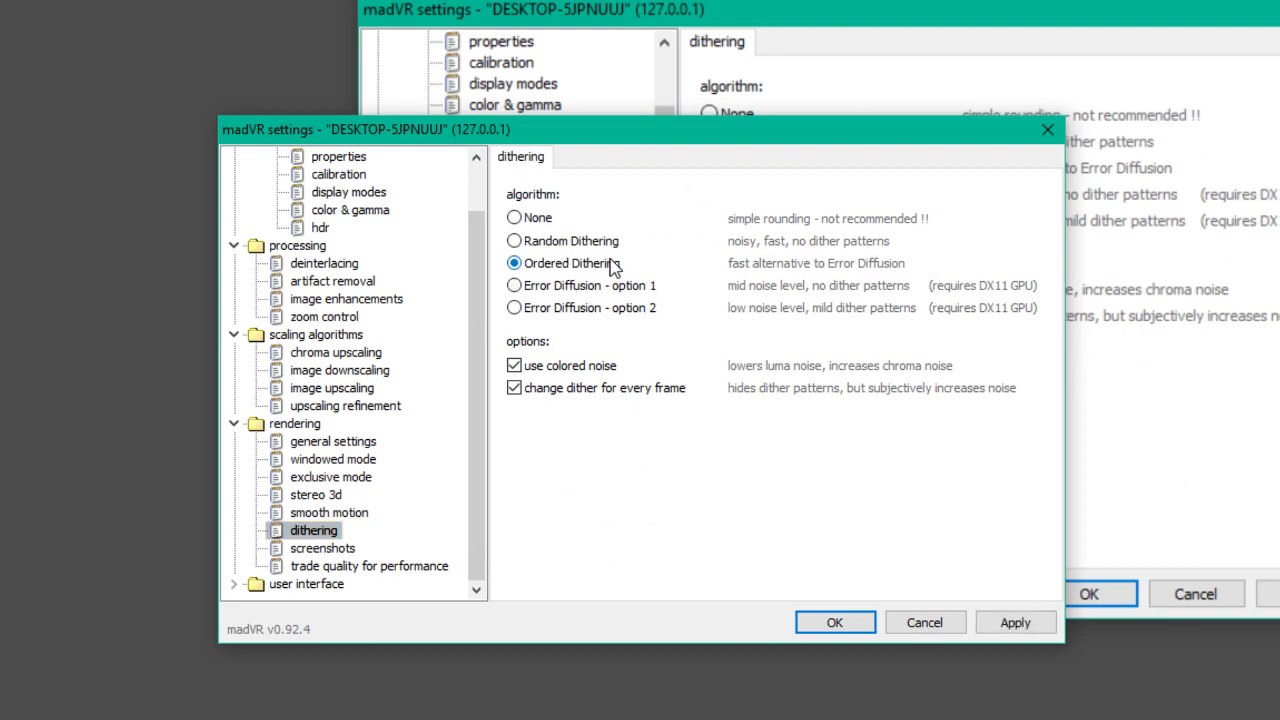
left_click(608, 290)
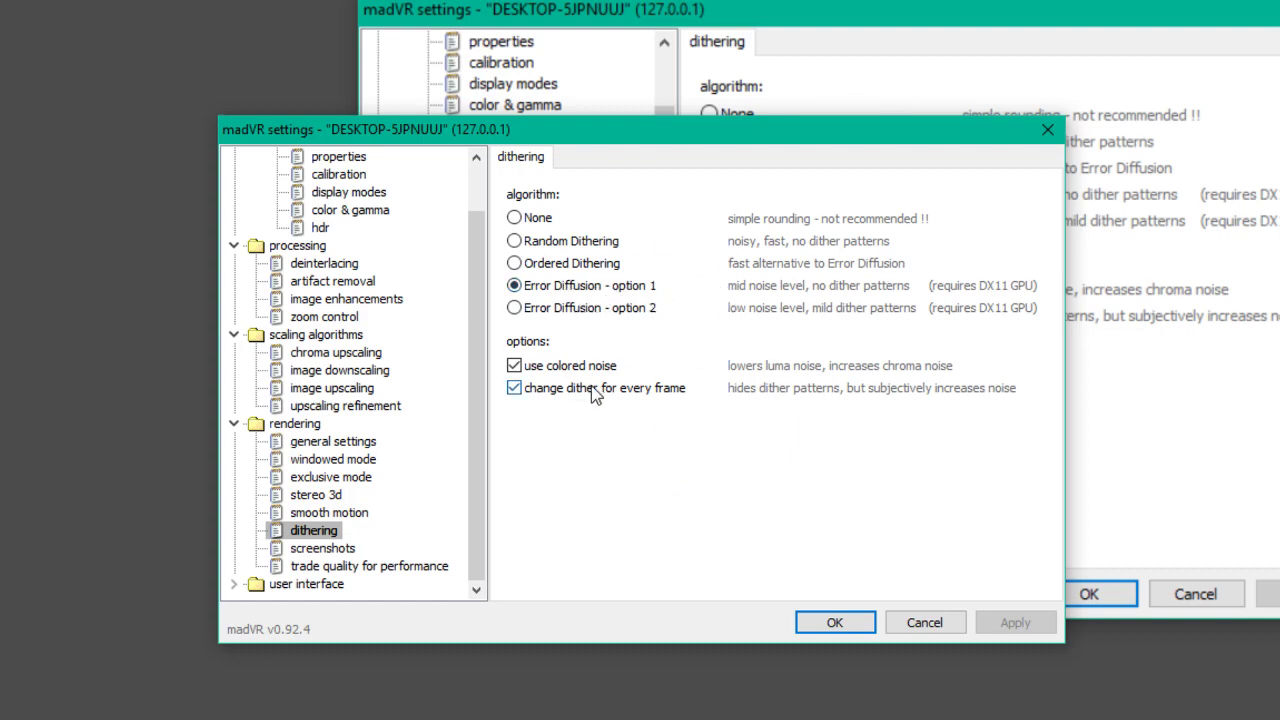
Step: Review the screenshots and trade quality for performance settings, rechecking the dithering options
left_click(348, 550)
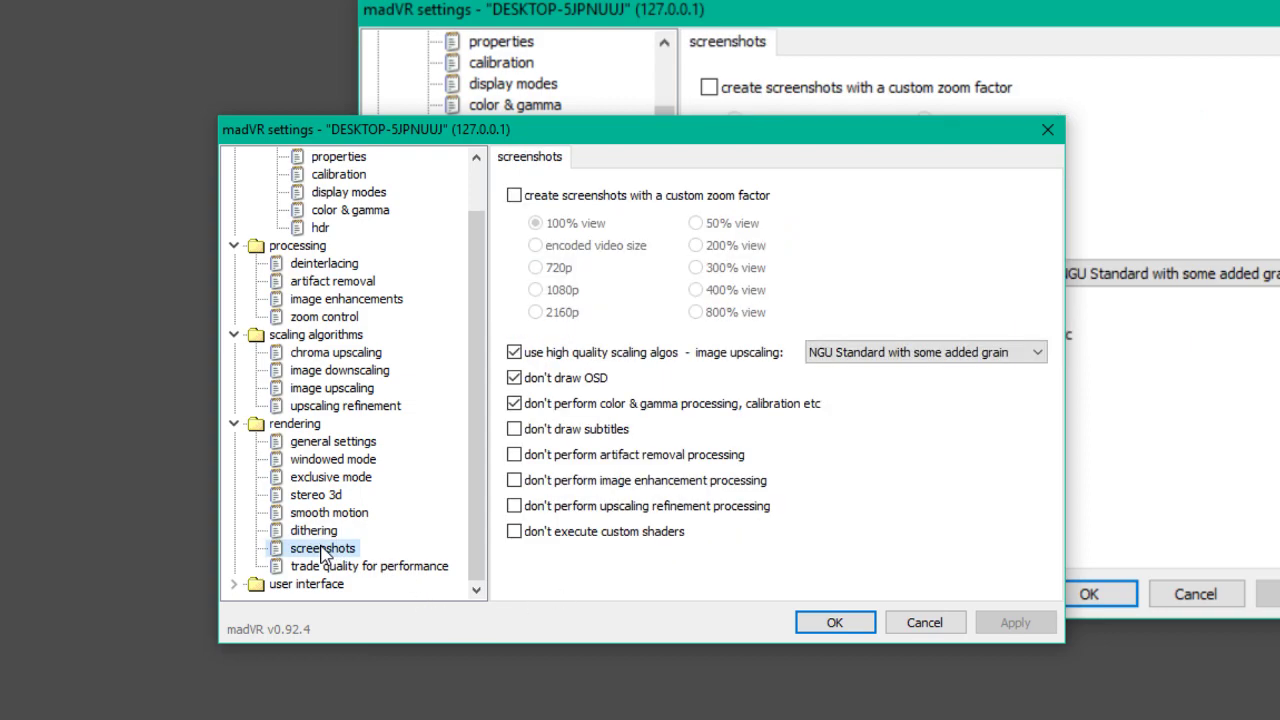
left_click(345, 568)
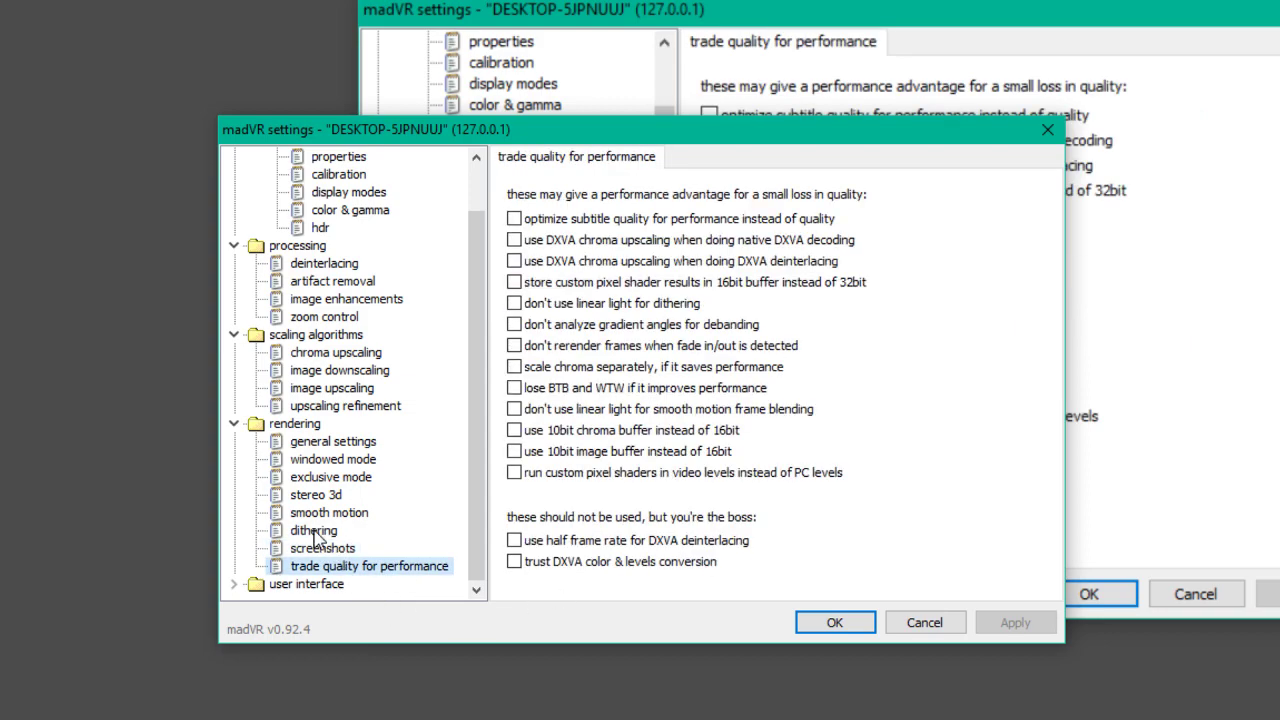
left_click(316, 531)
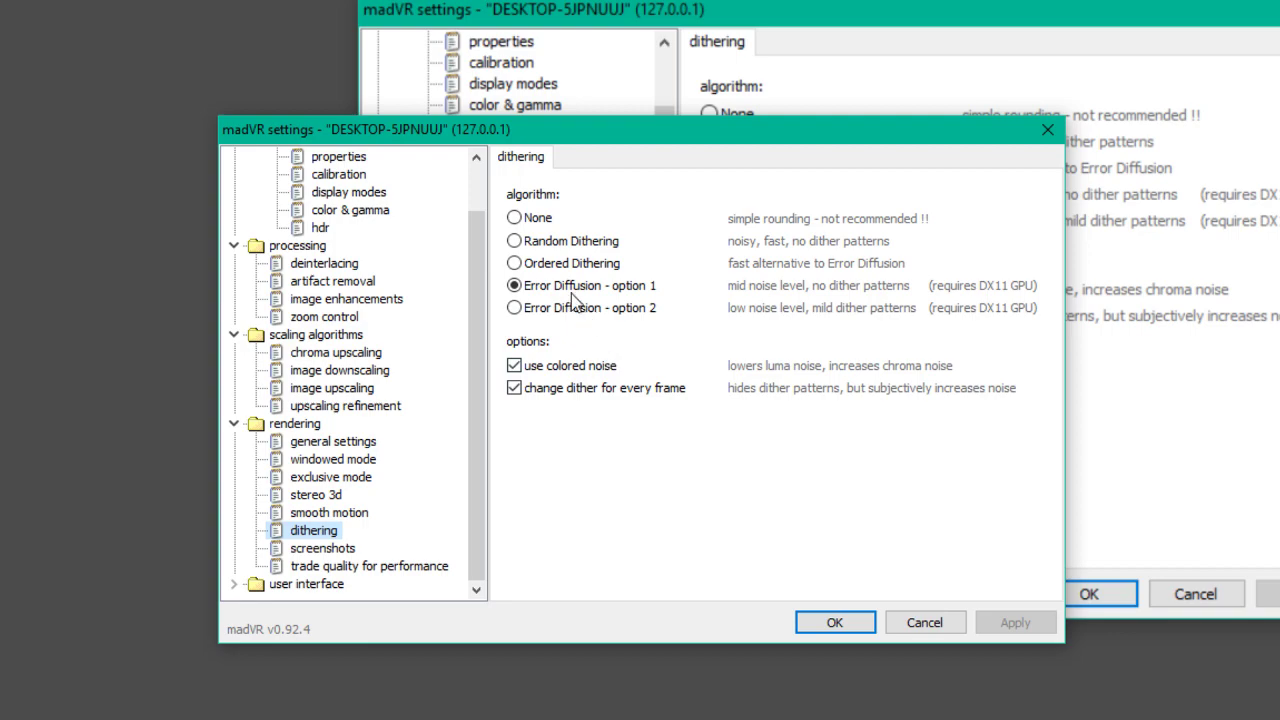
left_click(353, 568)
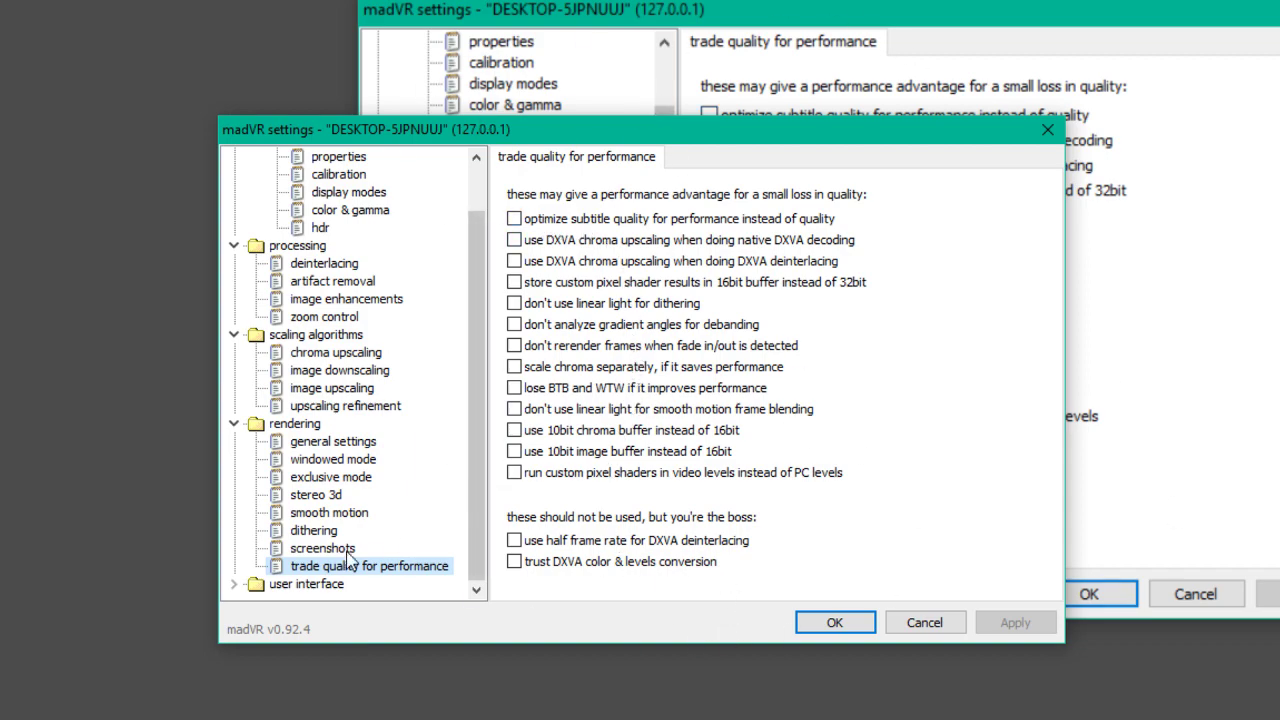
left_click_drag(474, 500, 474, 456)
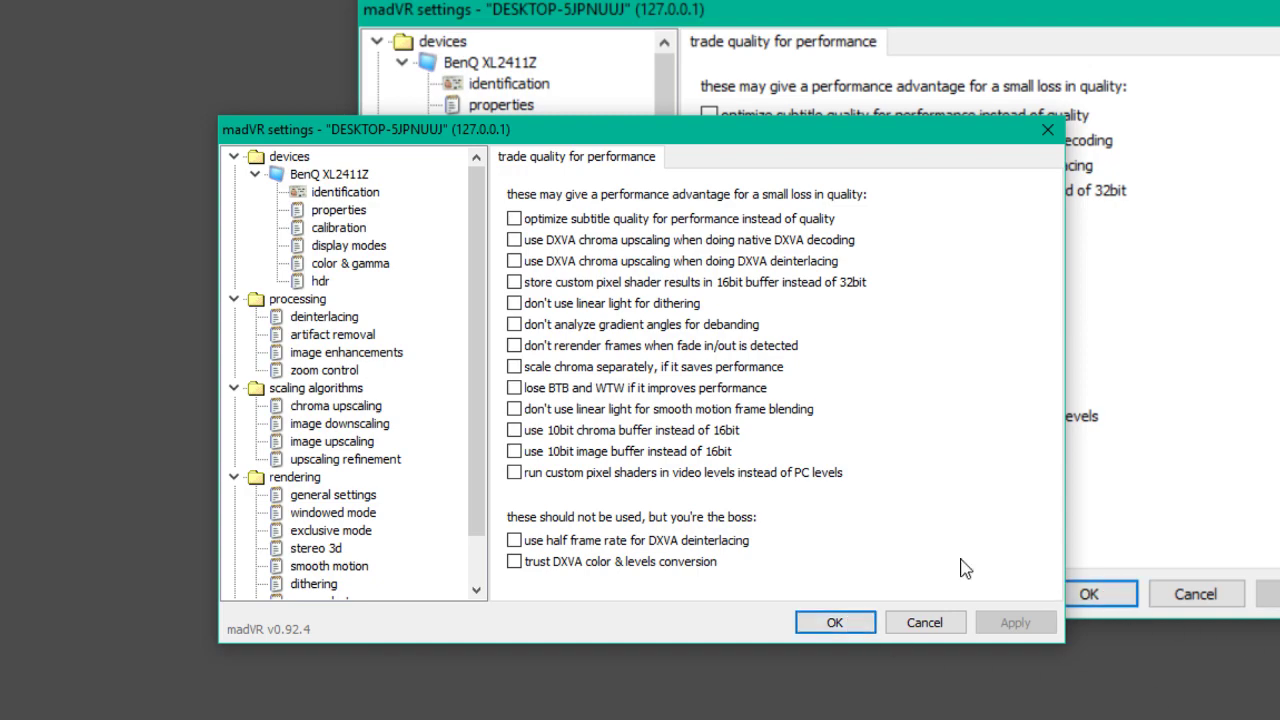
scroll(320, 534, "down", 1)
left_click(320, 548)
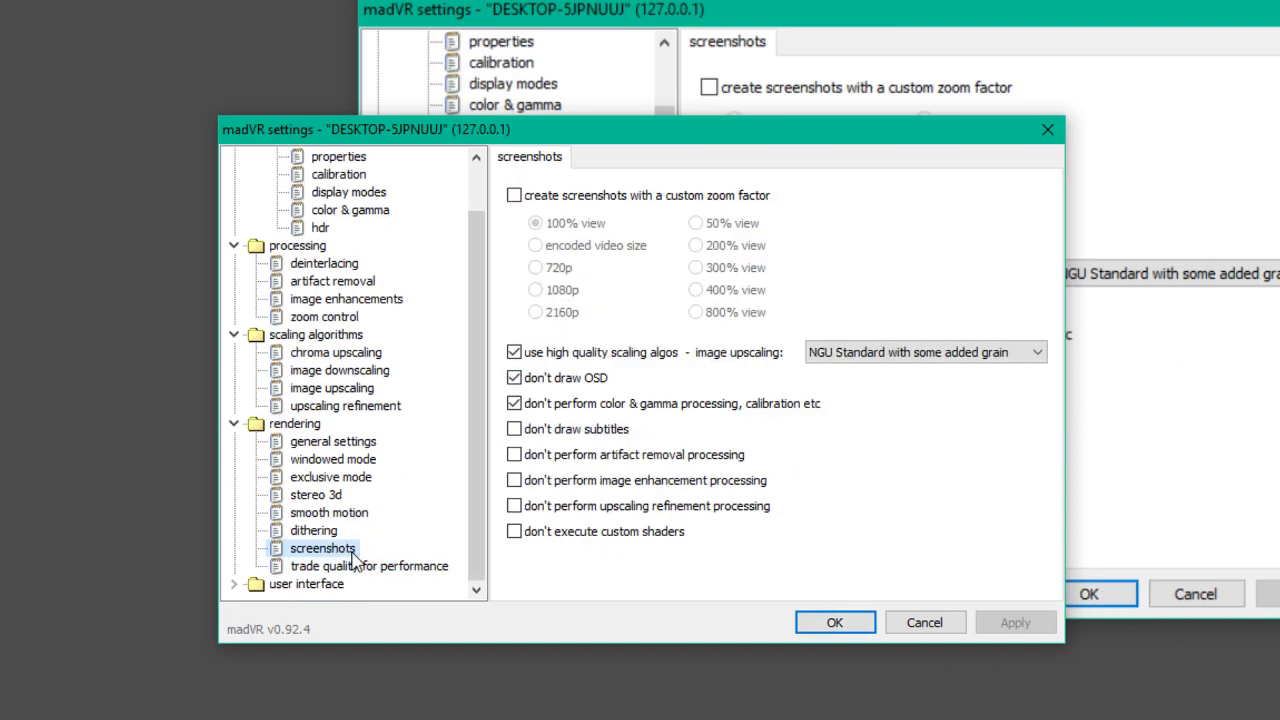
left_click(362, 567)
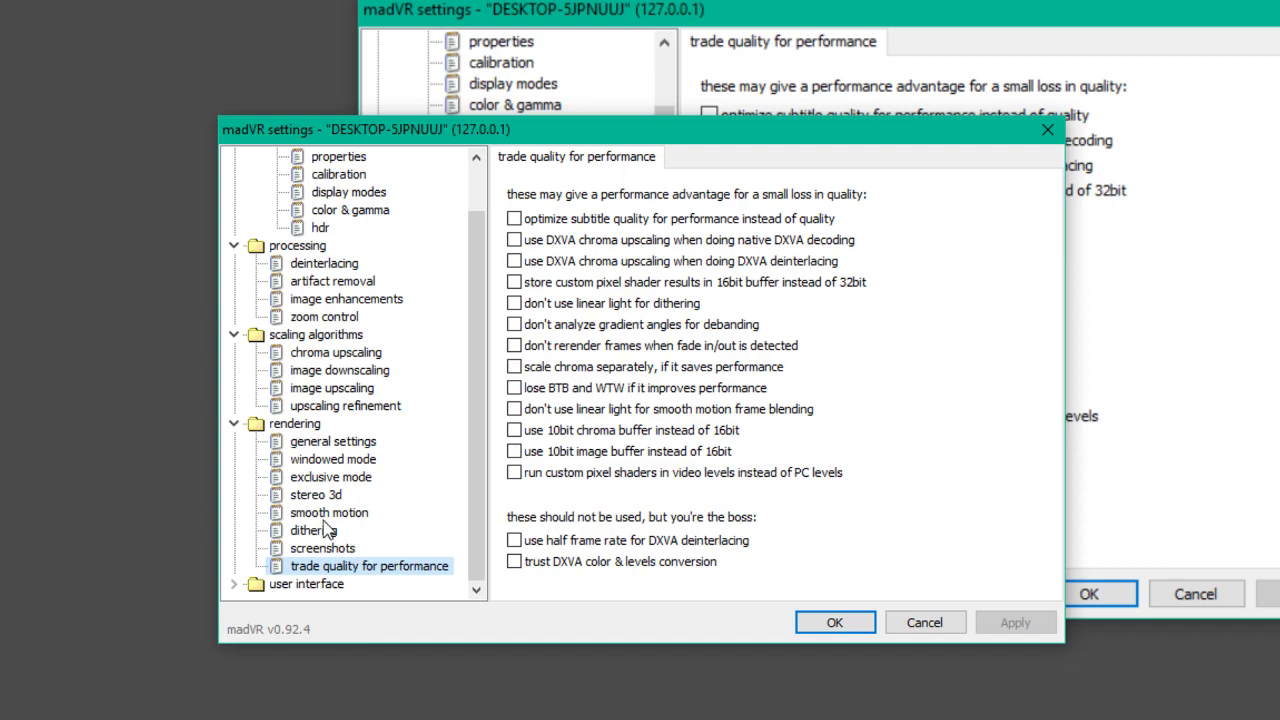
scroll(388, 480, "up", 1)
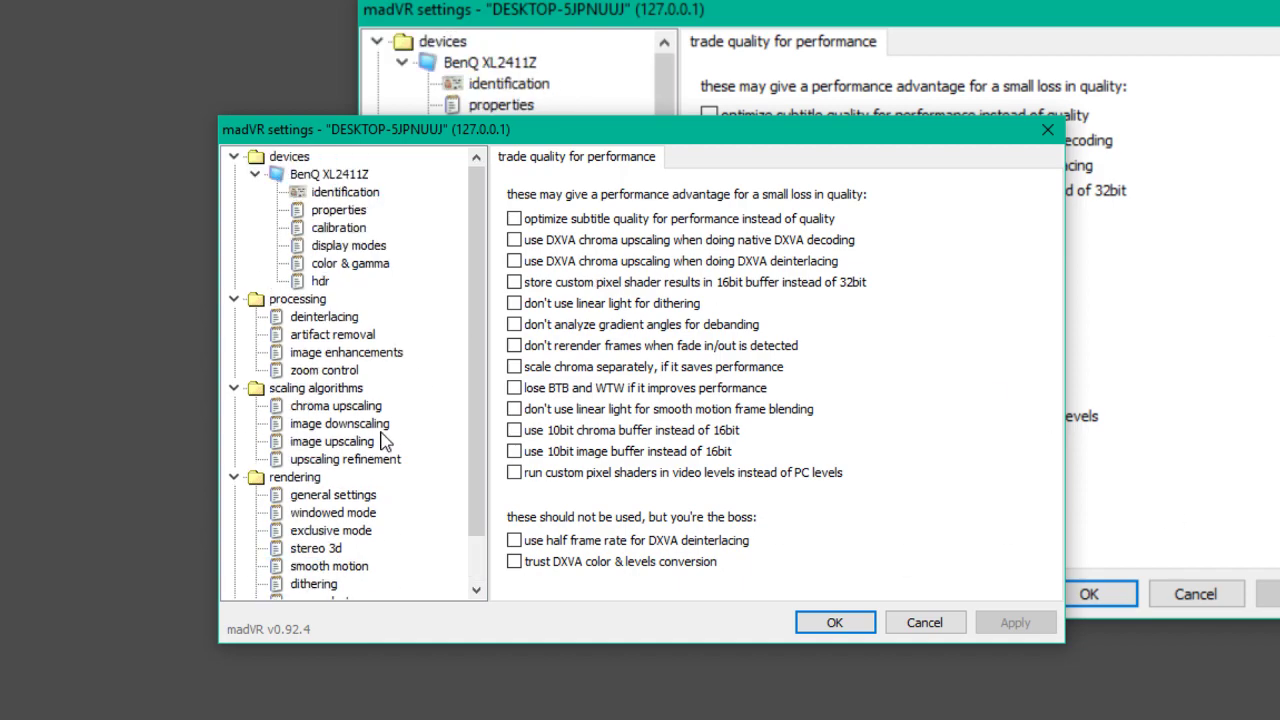
scroll(384, 446, "down", 1)
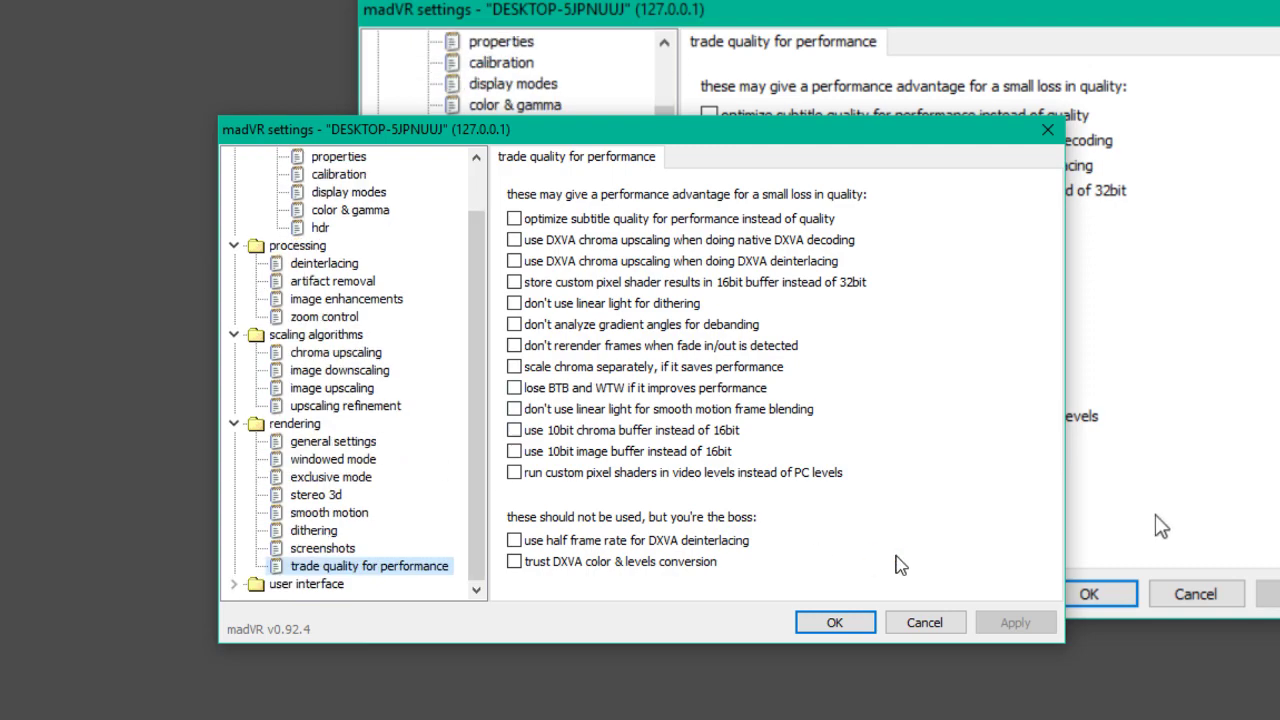